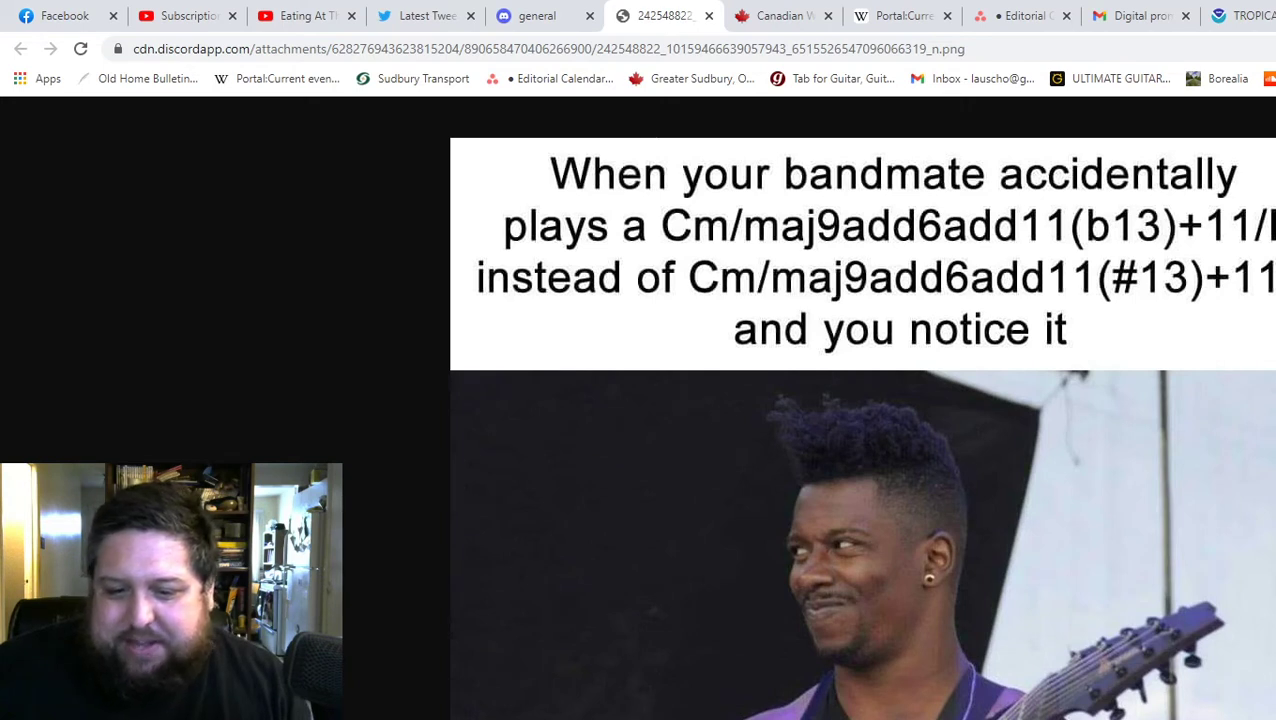
Switch to the piano chord diagram in Paint, then back to the b13/#13 chord meme in Chrome
{"action": "key", "text": "alt+Tab"}
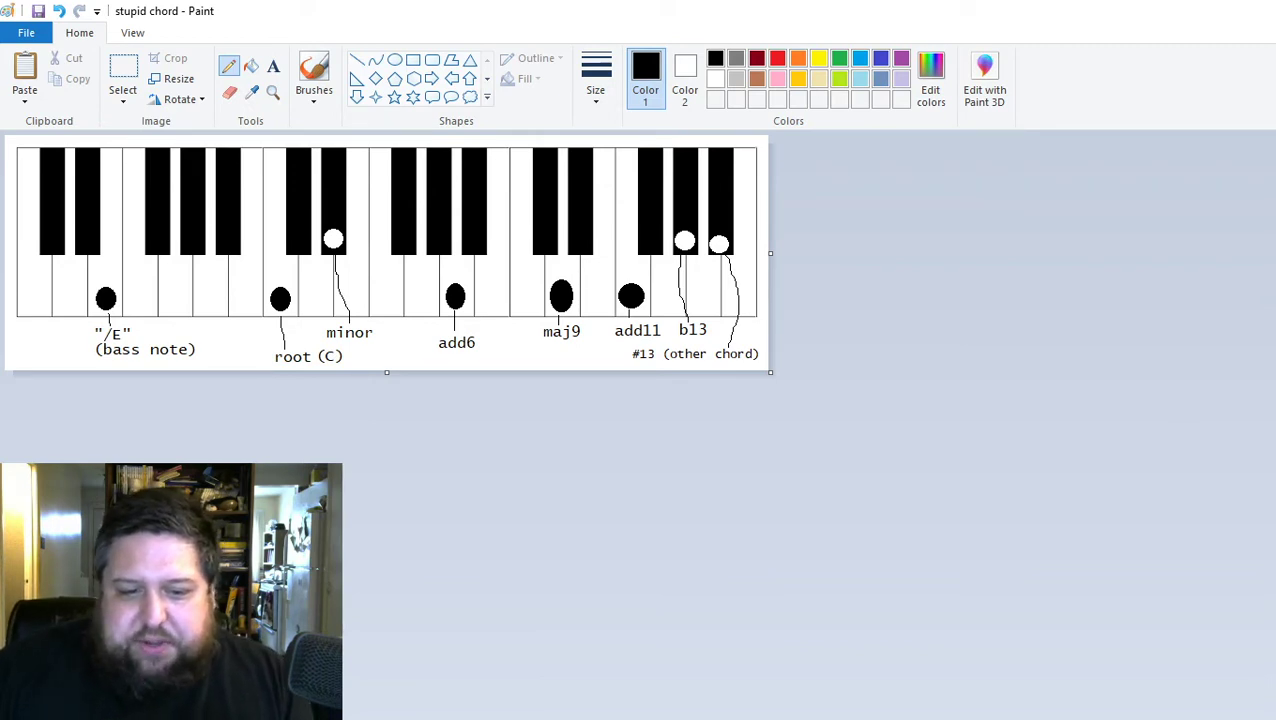
{"action": "key", "text": "alt+Tab"}
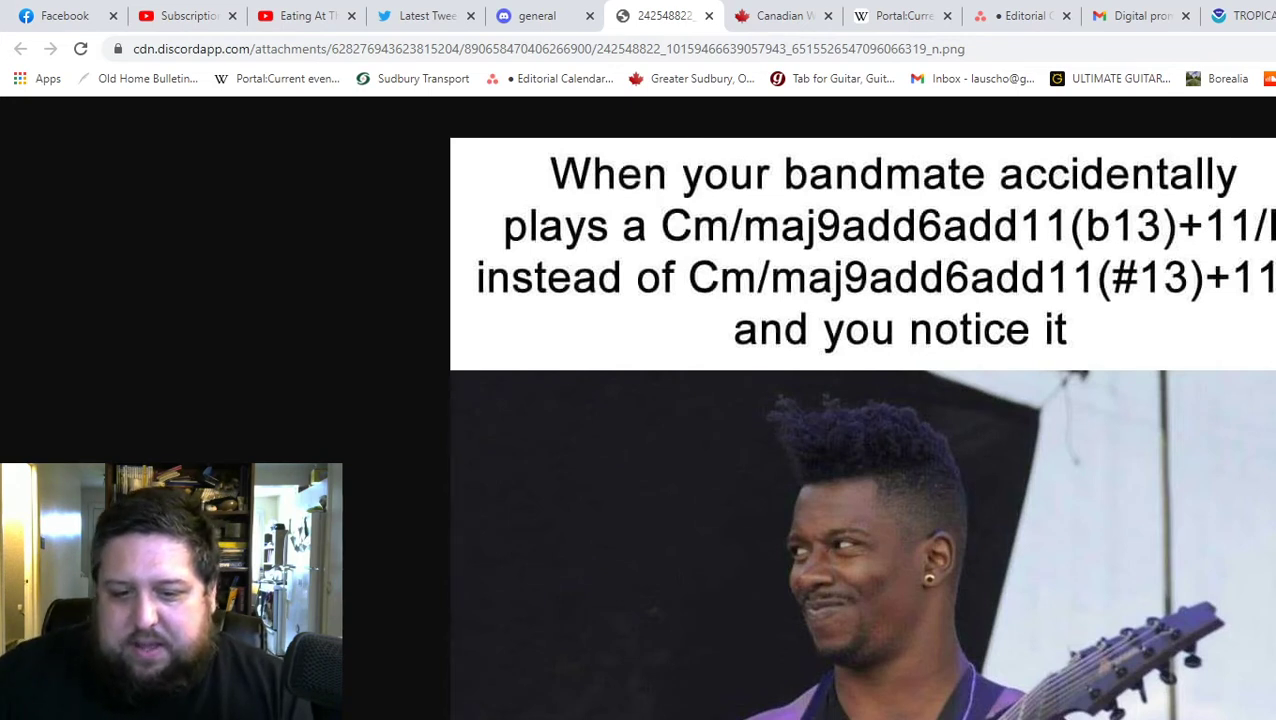
Bring back the Paint piano diagram with b13 and #13 marked on the top keys
{"action": "key", "text": "alt+Tab"}
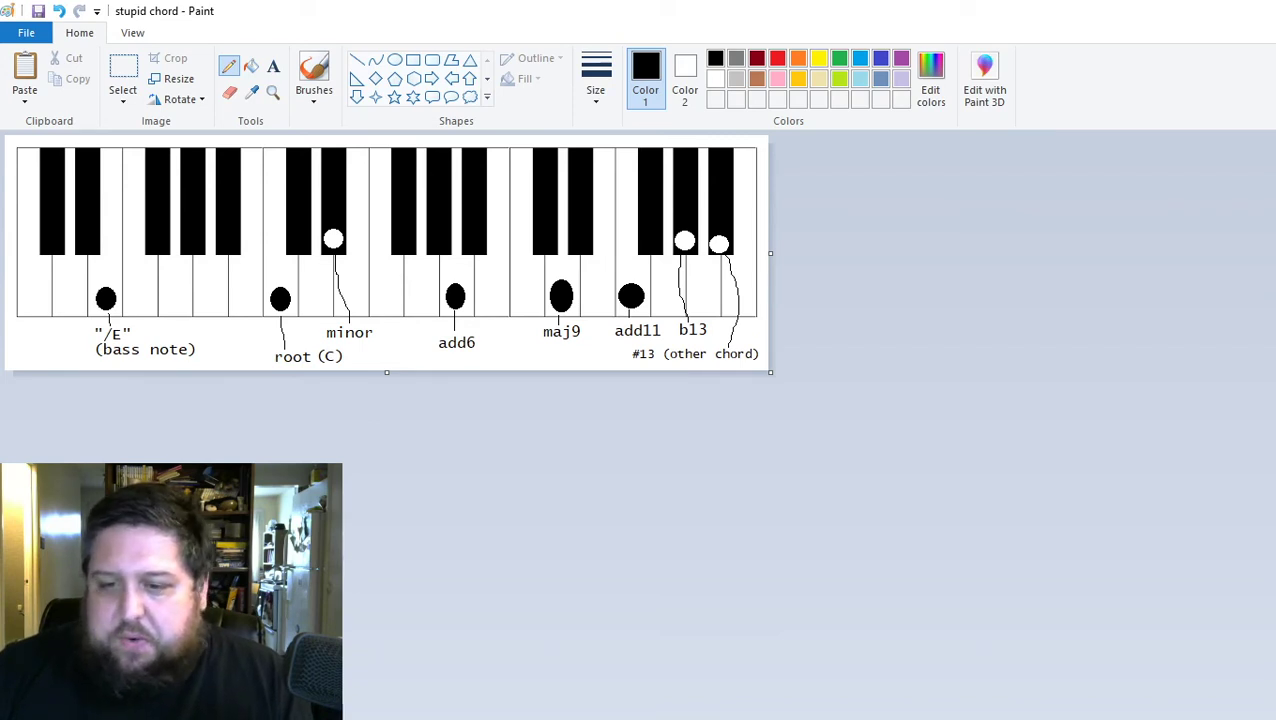
Switch from Paint to the Guitar Pro 7.5 start screen listing recent songs
{"action": "key", "text": "alt+Tab"}
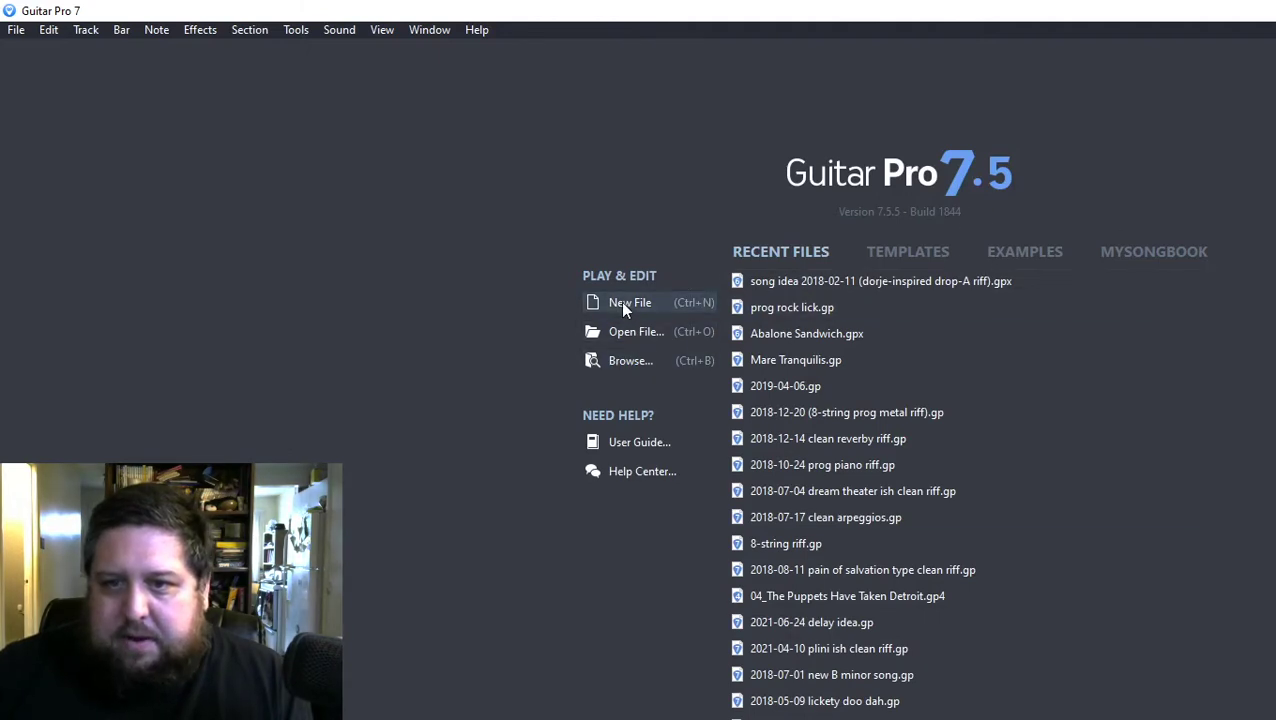
Create a new score with an 8-string Clean Guitar track in Standard tuning
{"action": "left_click", "coordinate": [589, 328]}
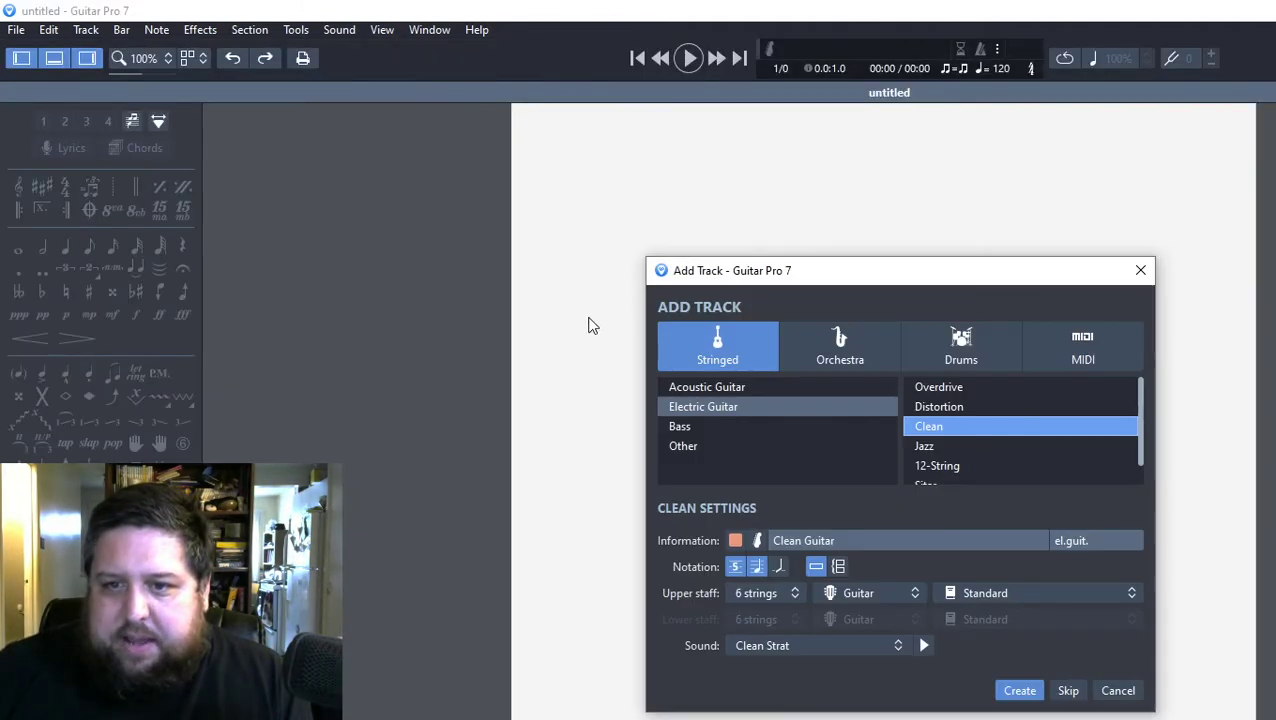
{"action": "left_click", "coordinate": [773, 595]}
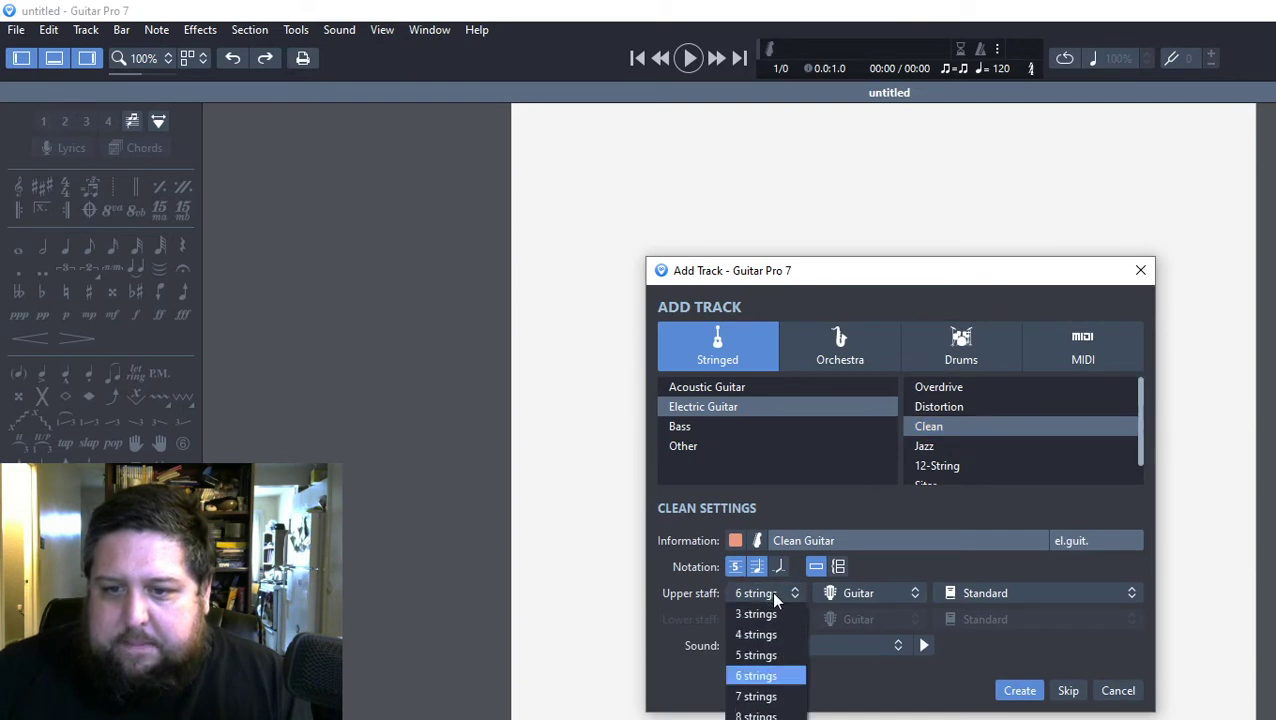
{"action": "left_click", "coordinate": [784, 716]}
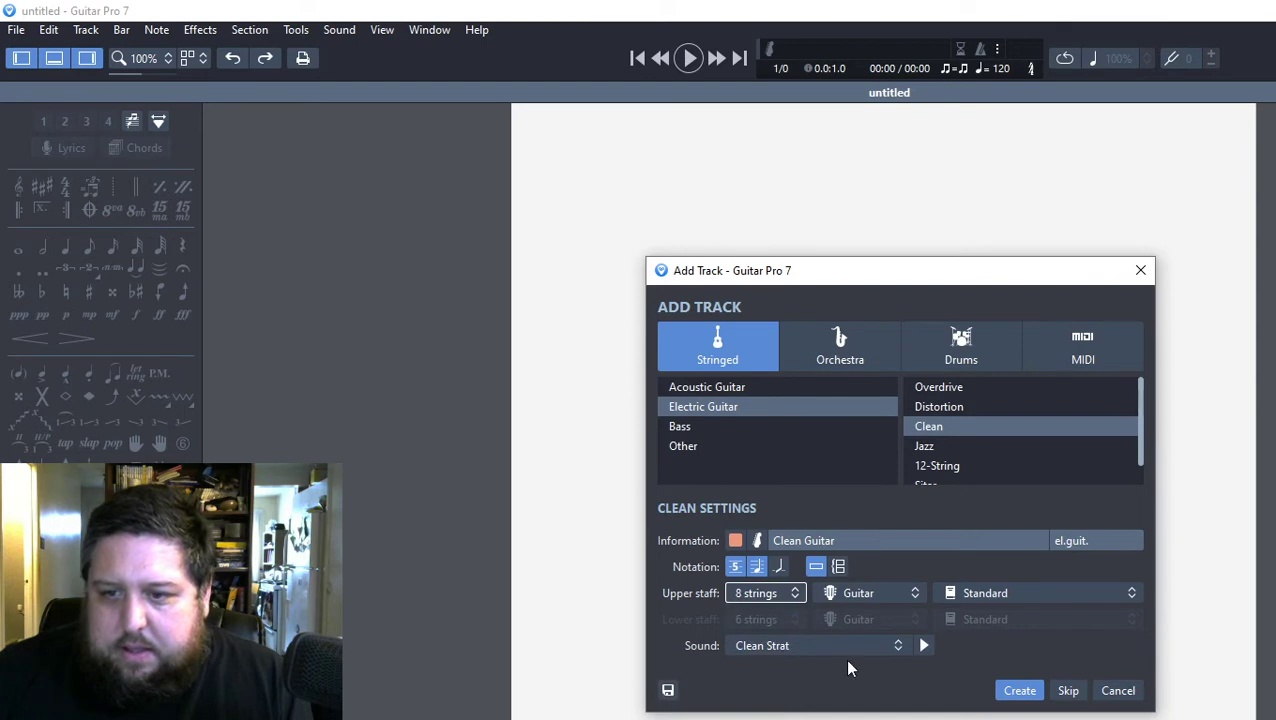
{"action": "left_click", "coordinate": [1033, 590]}
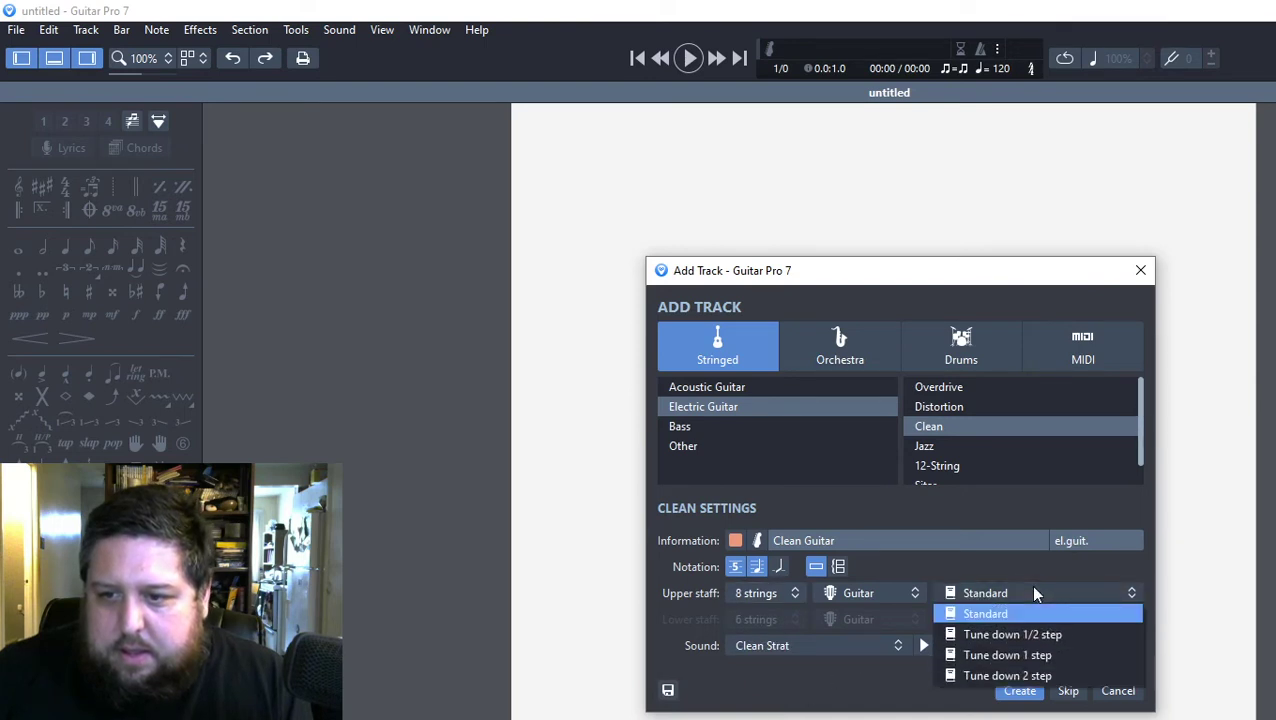
{"action": "left_click", "coordinate": [1035, 594]}
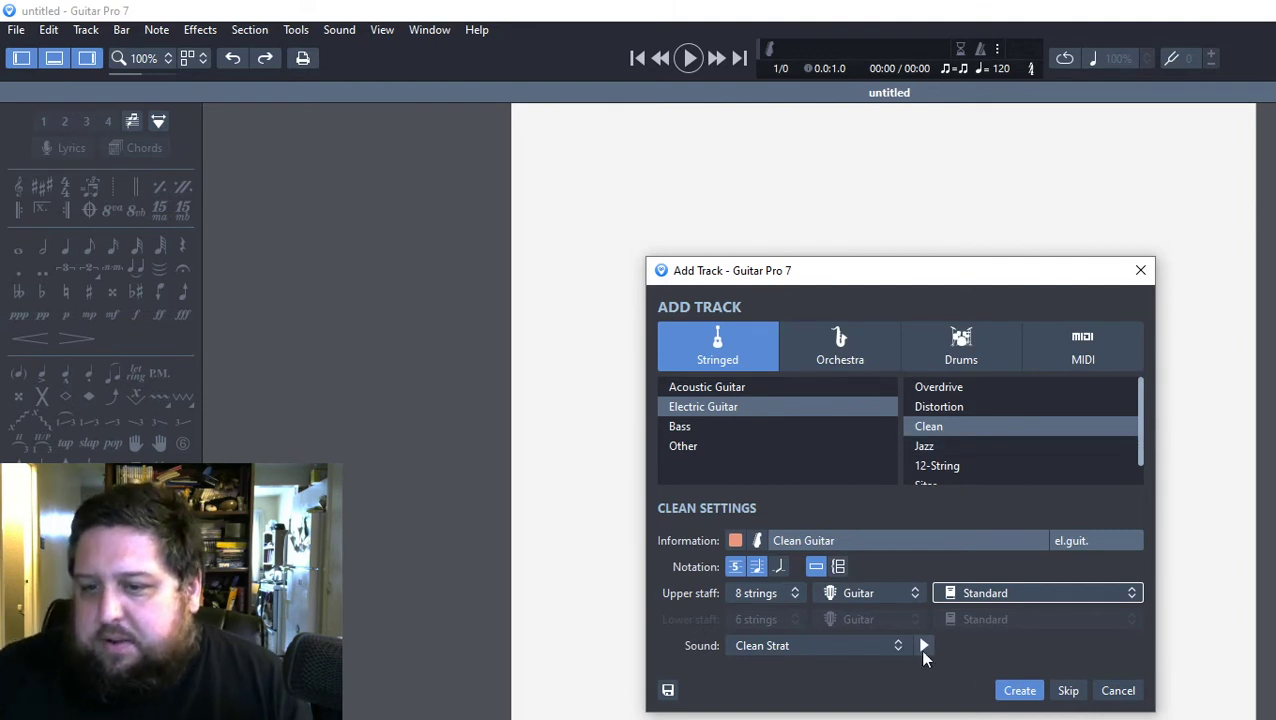
{"action": "left_click", "coordinate": [1020, 691]}
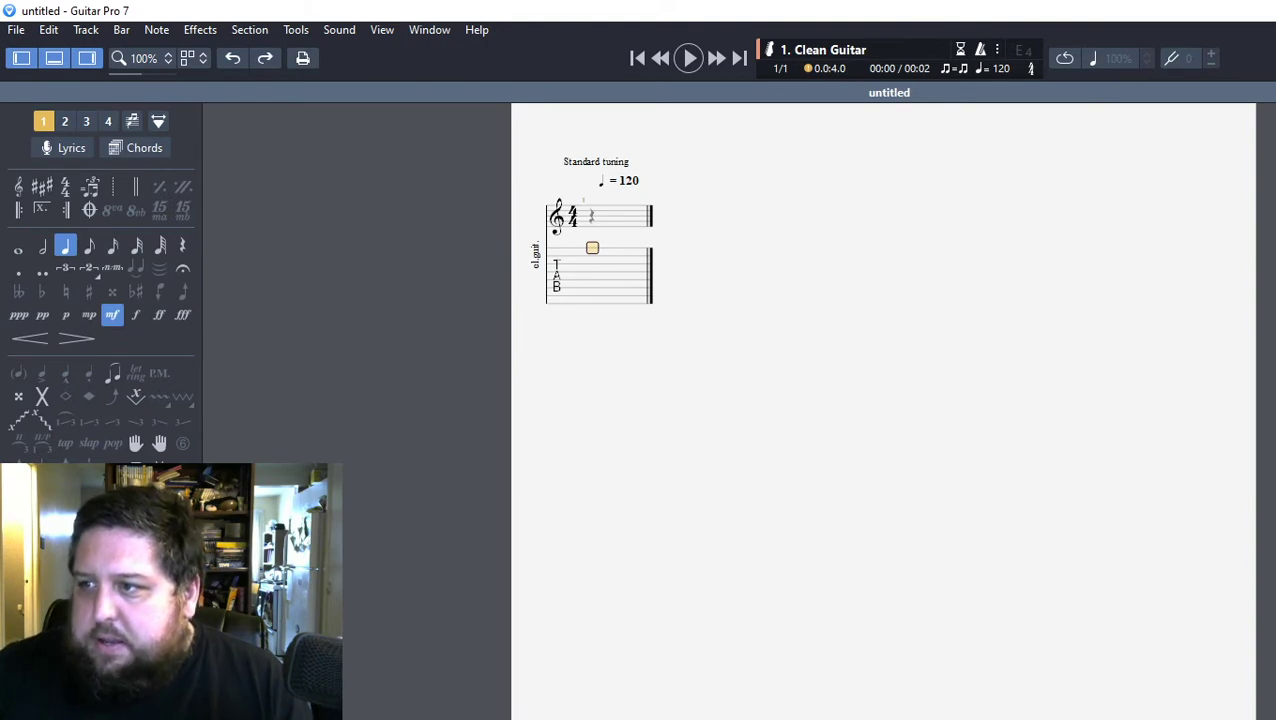
Drop the eighth string from F#1 to E1 in the track tuning, previewing its sound
{"action": "left_click", "coordinate": [596, 161]}
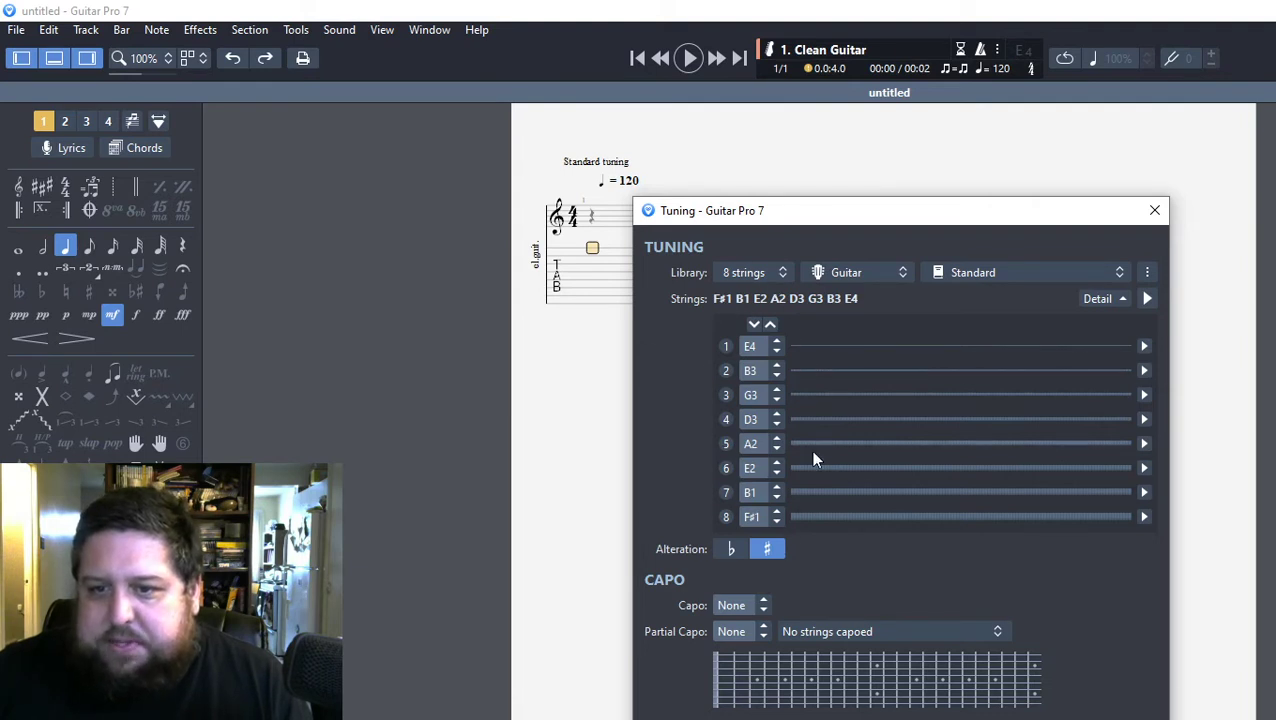
{"action": "left_click", "coordinate": [777, 521]}
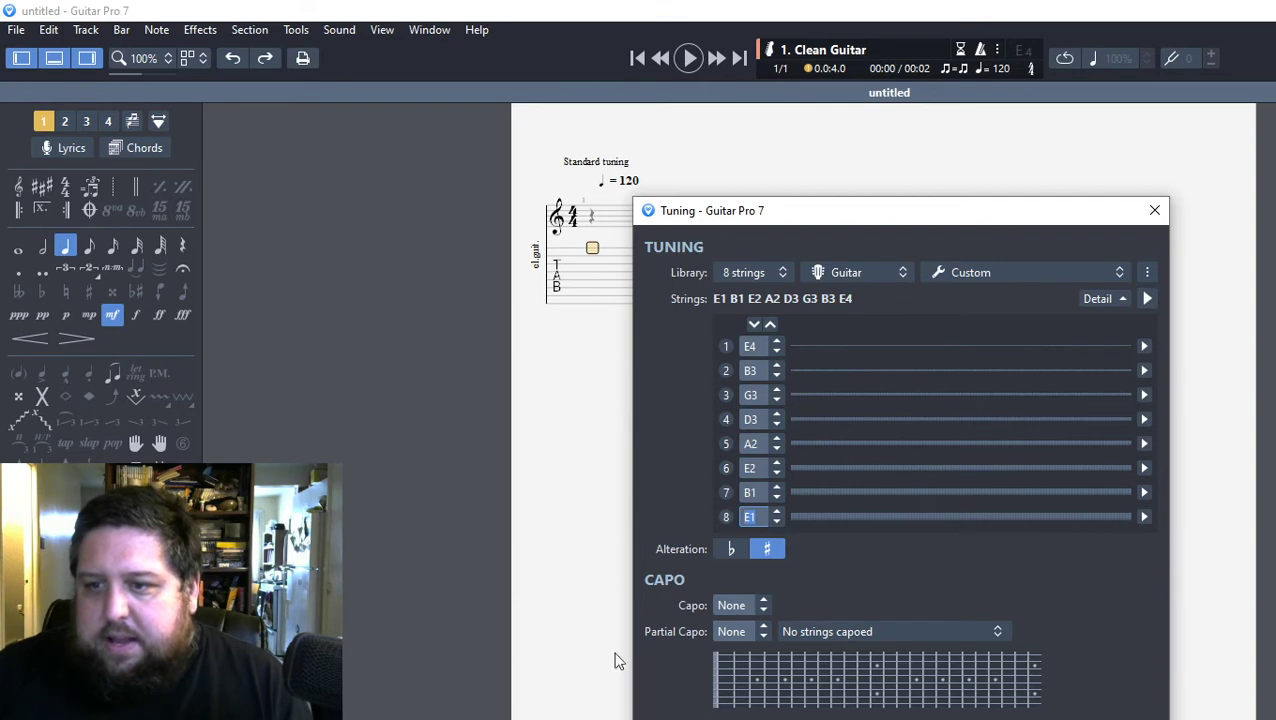
{"action": "left_click", "coordinate": [1144, 517]}
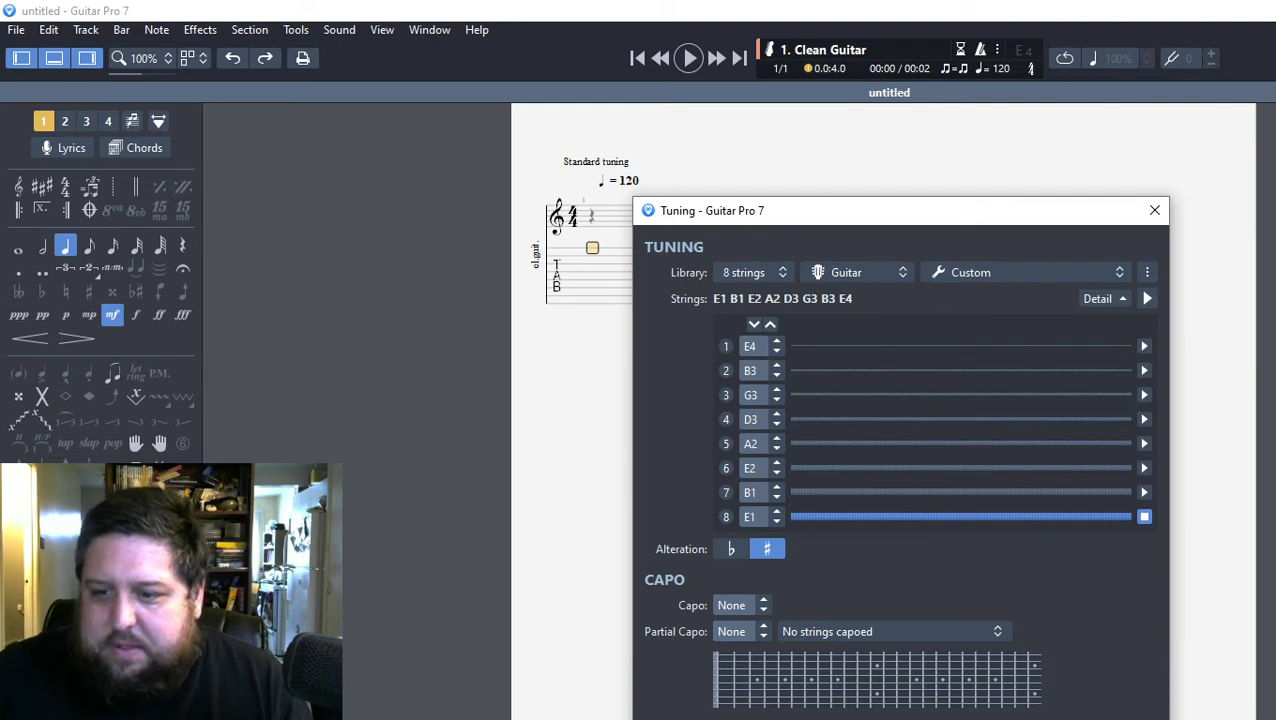
{"action": "key", "text": "Return"}
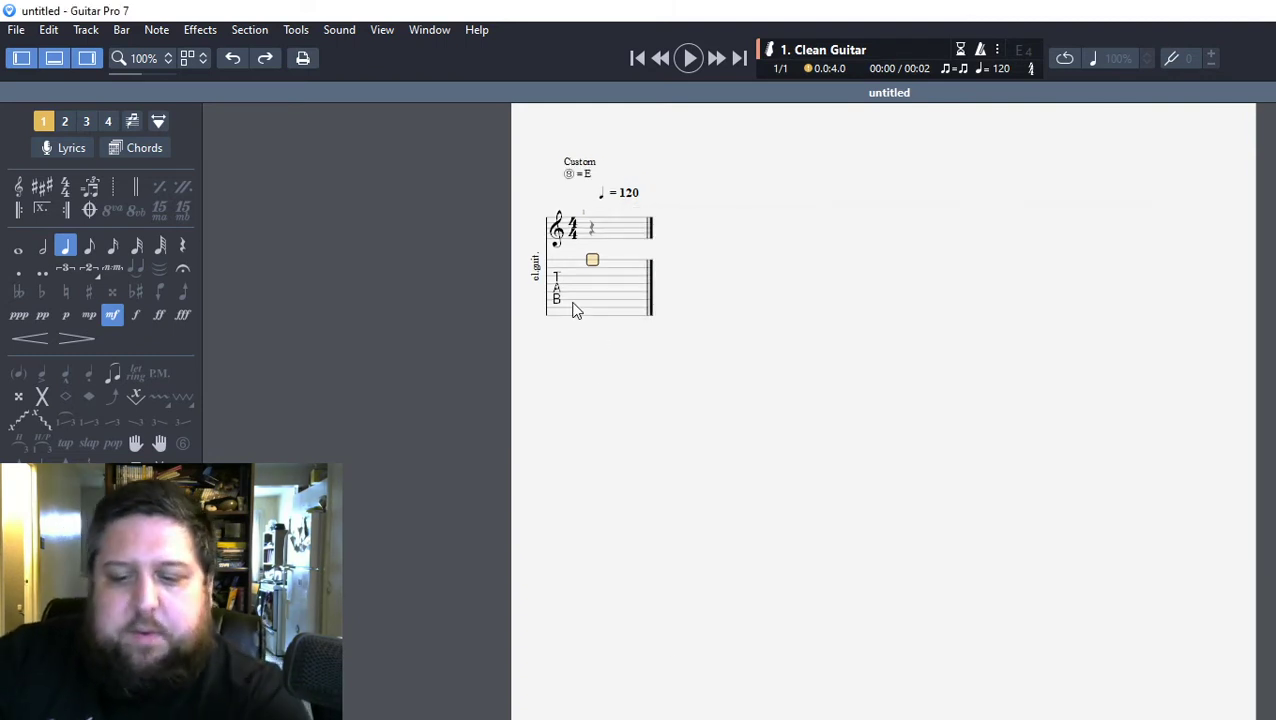
Enter a whole-note C at fret 3 after deleting a trial open E, then switch to Chrome
{"action": "key", "text": "Down"}
{"action": "key", "text": "Down"}
{"action": "key", "text": "Down"}
{"action": "key", "text": "Down"}
{"action": "key", "text": "Down"}
{"action": "key", "text": "Down"}
{"action": "key", "text": "Down"}
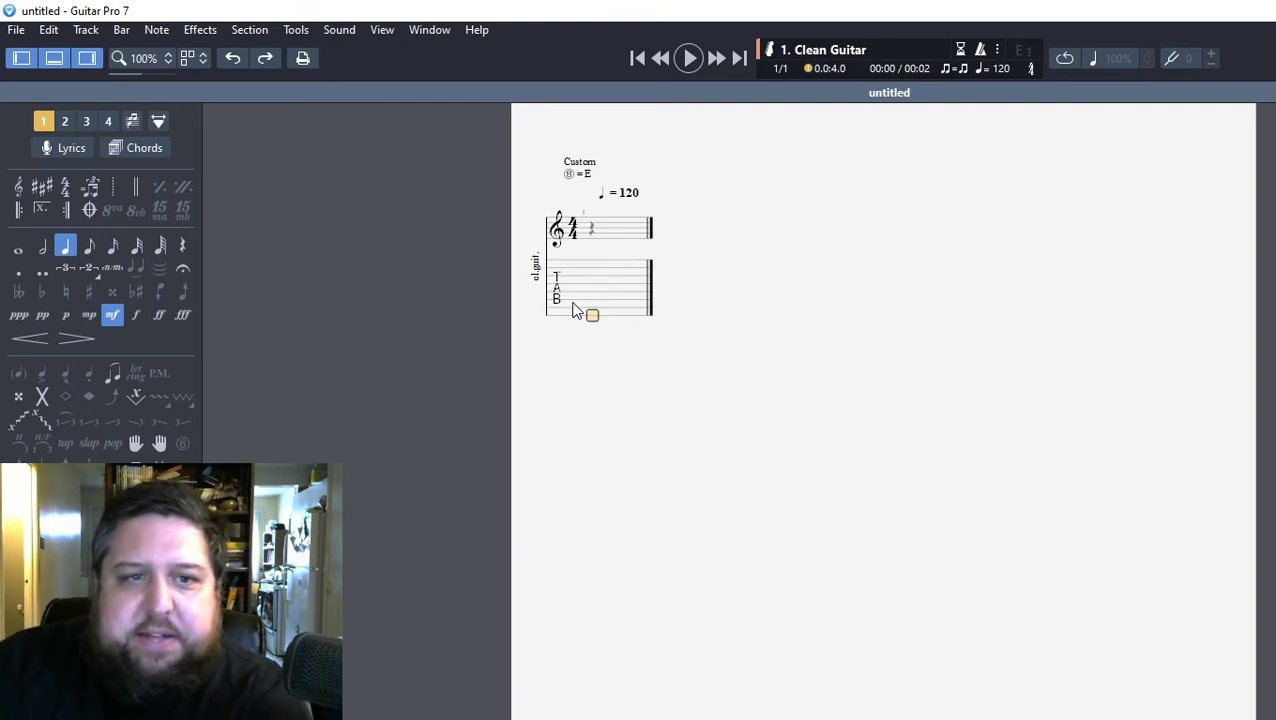
{"action": "key", "text": "minus"}
{"action": "key", "text": "minus"}
{"action": "key", "text": "0"}
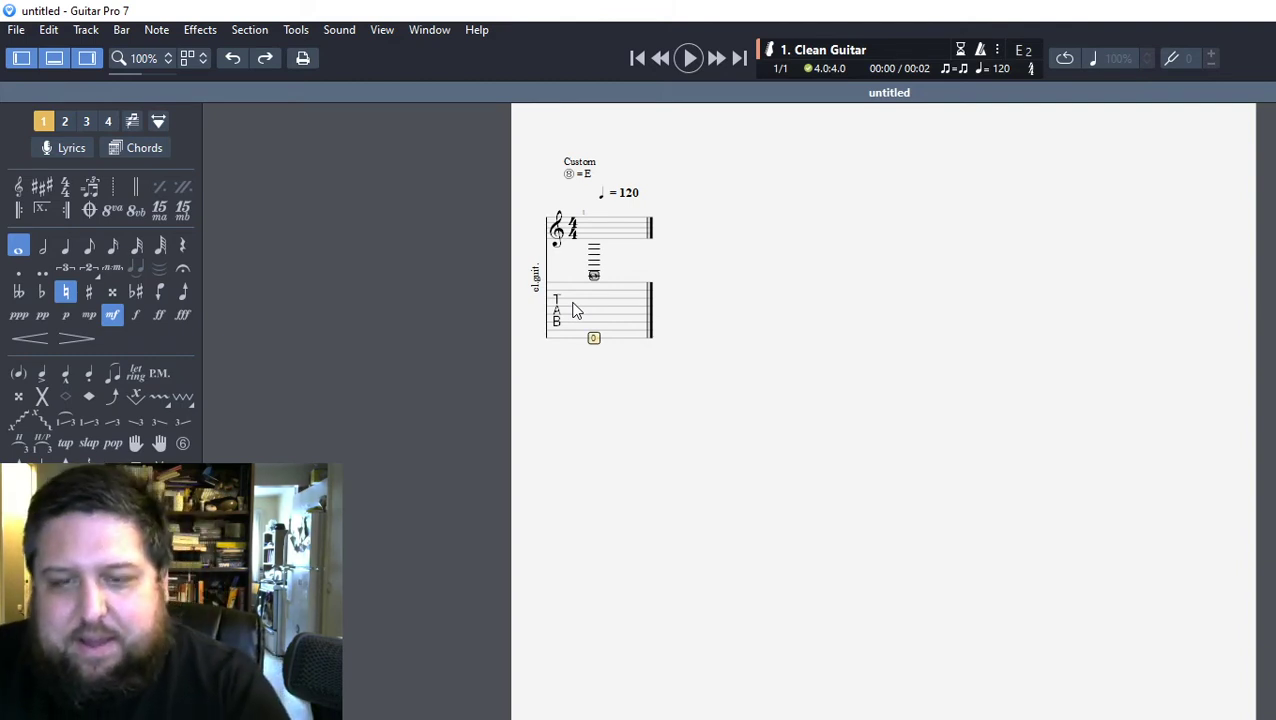
{"action": "key", "text": "Delete"}
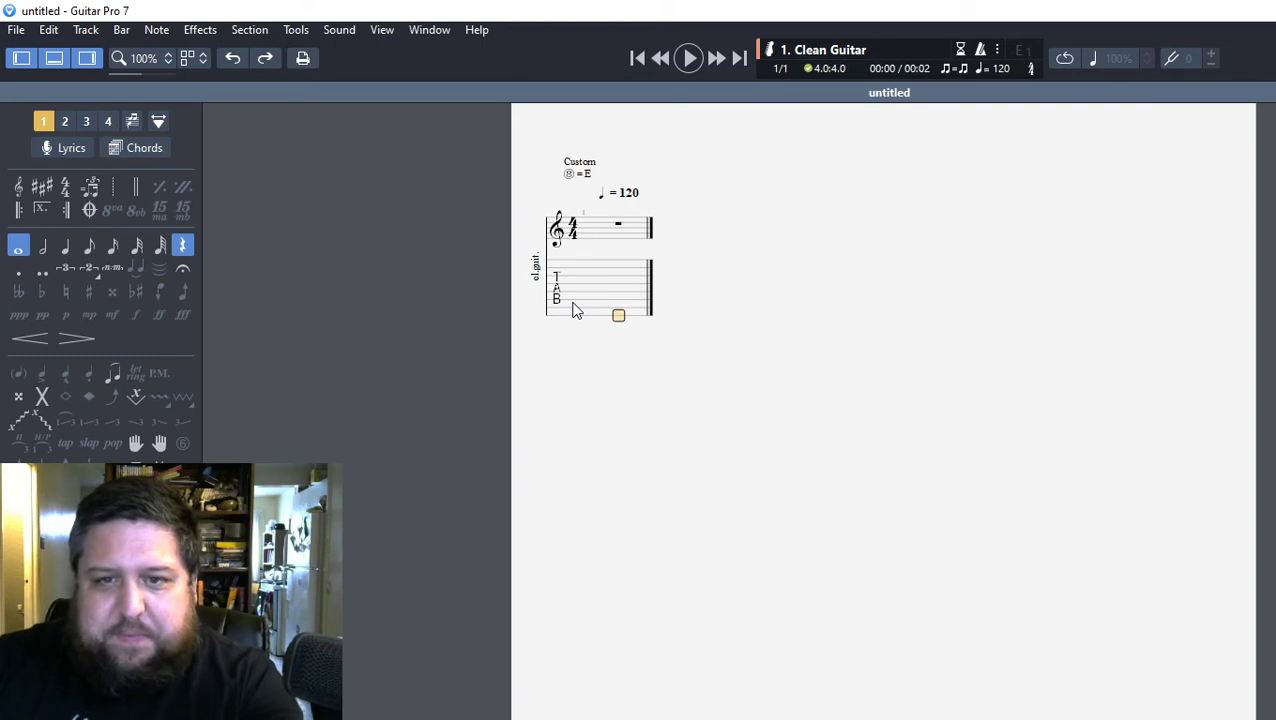
{"action": "key", "text": "Up"}
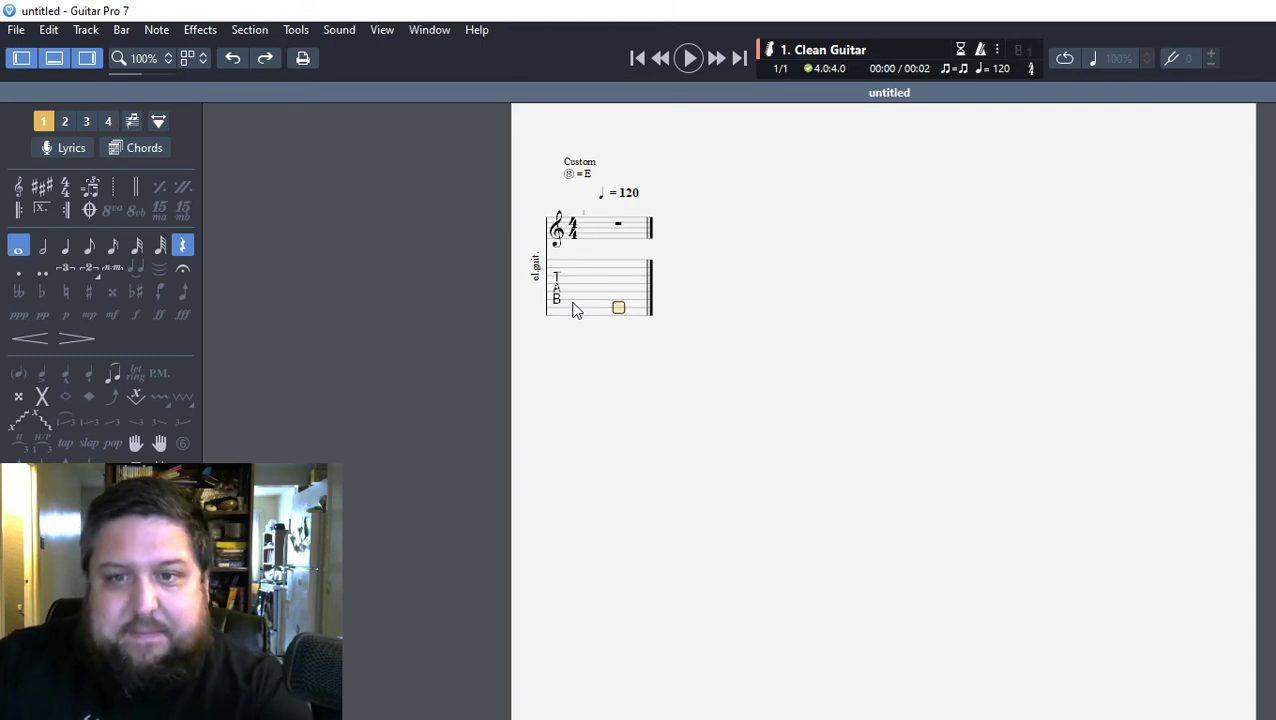
{"action": "key", "text": "3"}
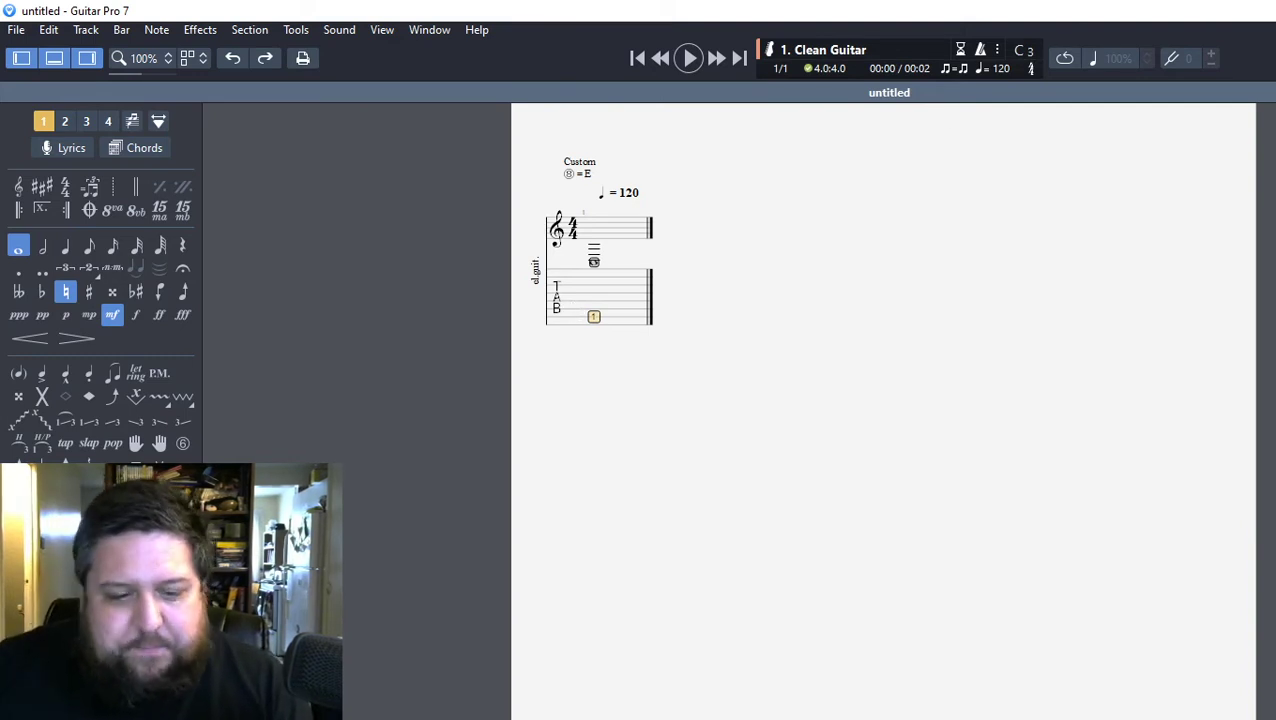
{"action": "key", "text": "alt+Tab"}
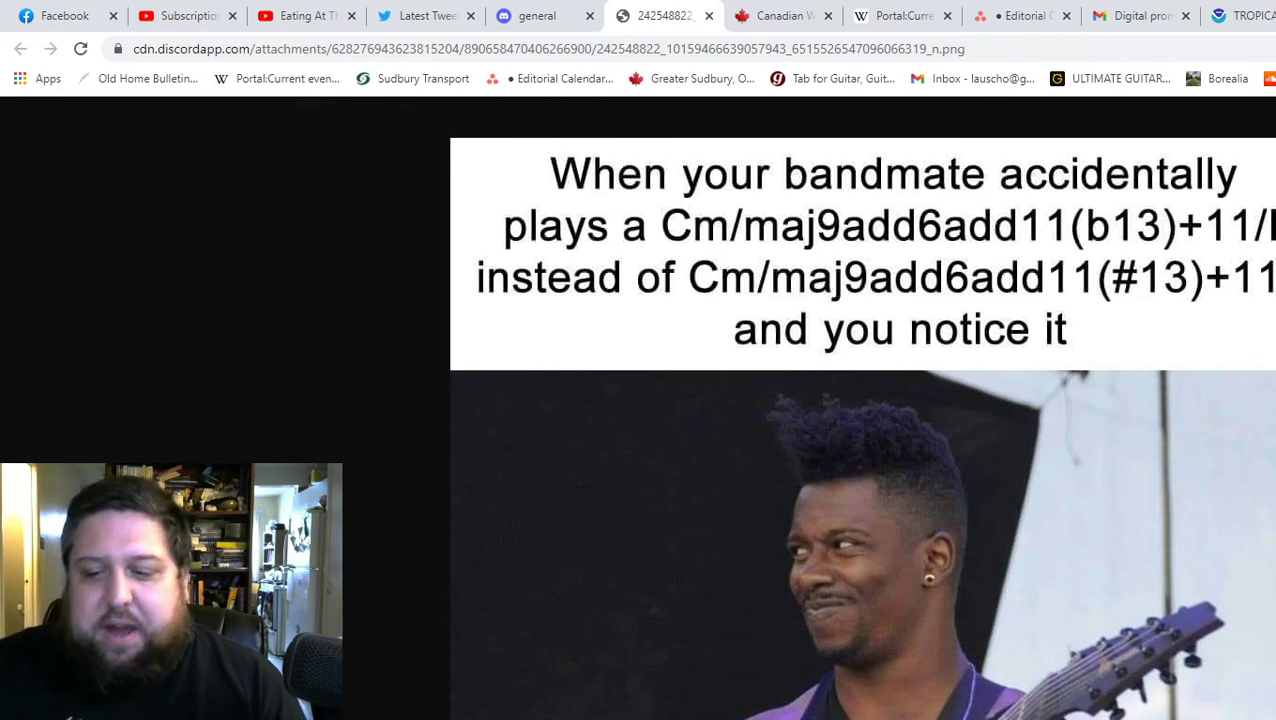
Return from Chrome to Guitar Pro 7 with the 8-string Tuning dialog open
{"action": "key", "text": "alt+Tab"}
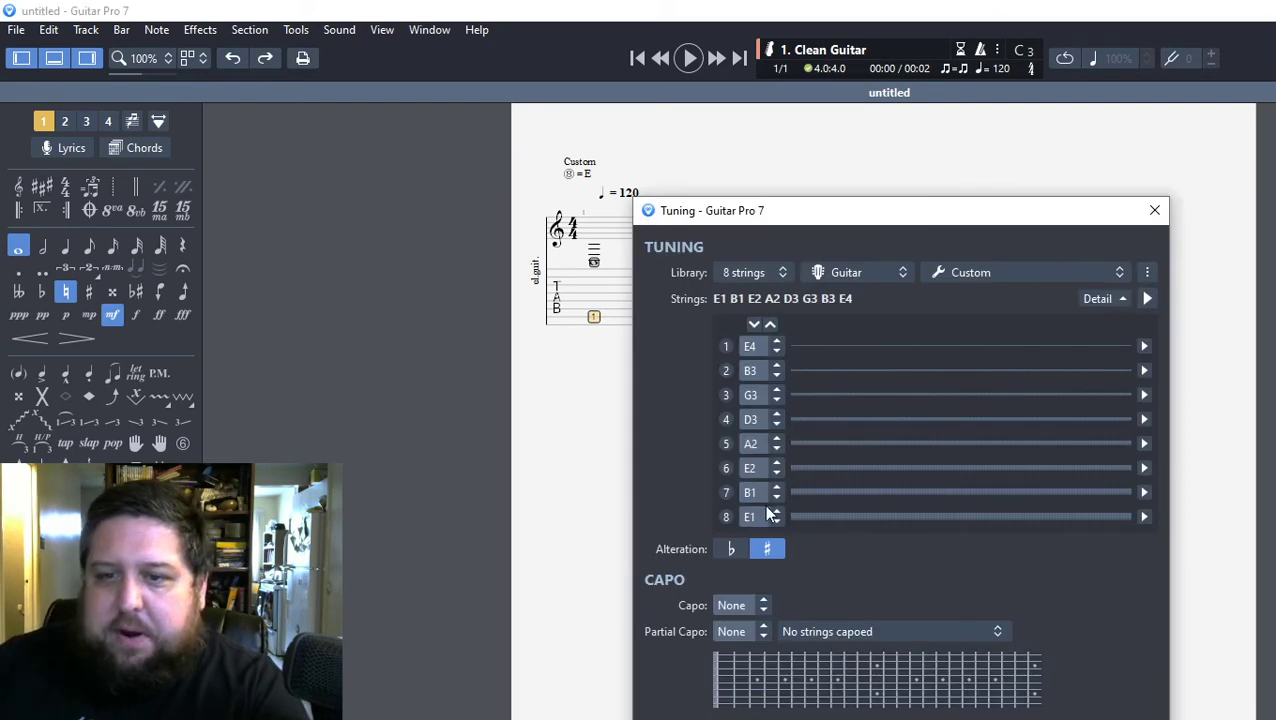
Retune strings 7 to 1 to A1 D2 G2 C3 F3 A3 D4, giving Tune down 1 step
{"action": "left_click", "coordinate": [777, 497]}
{"action": "left_click", "coordinate": [777, 497]}
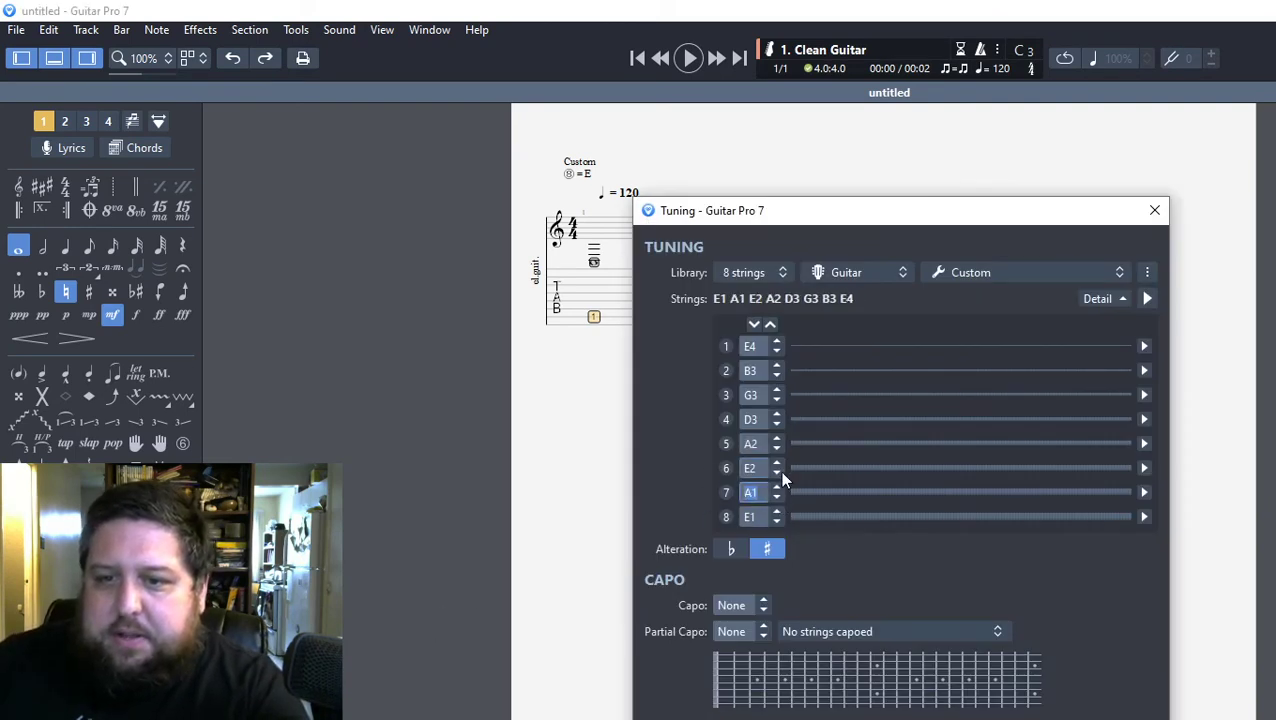
{"action": "left_click", "coordinate": [777, 473]}
{"action": "left_click", "coordinate": [777, 473]}
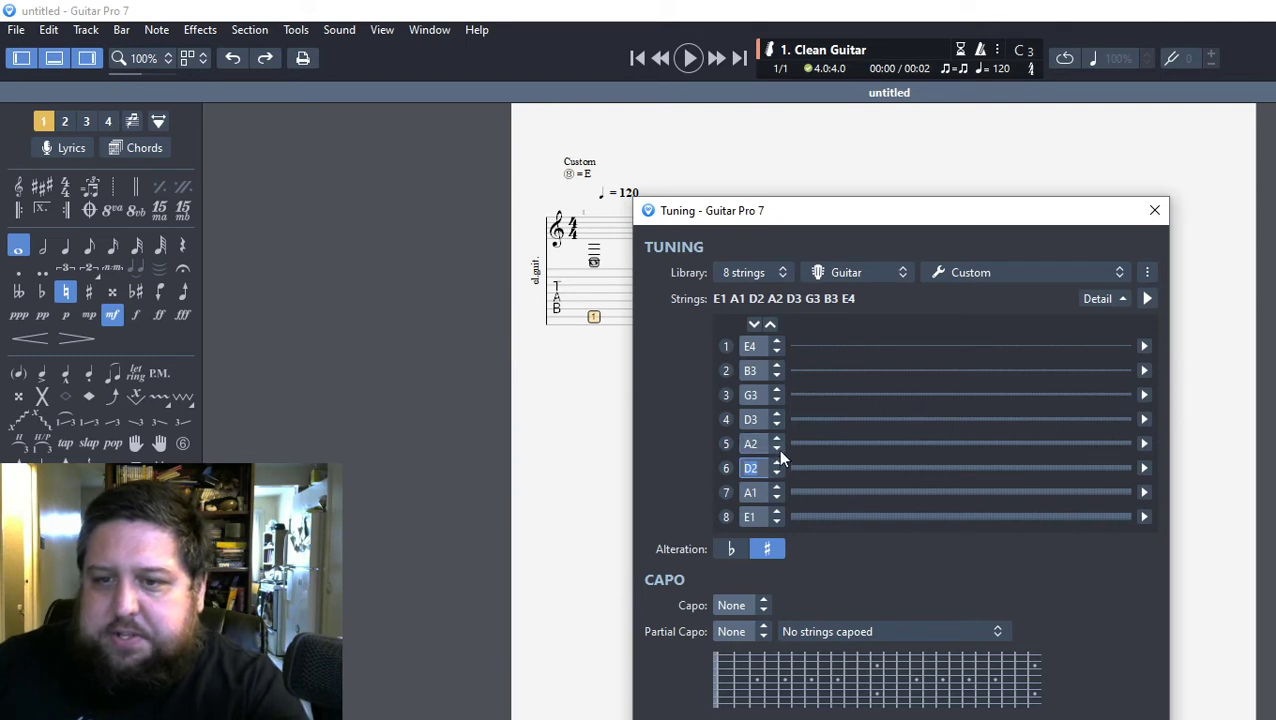
{"action": "left_click", "coordinate": [777, 449]}
{"action": "left_click", "coordinate": [777, 449]}
{"action": "left_click", "coordinate": [777, 424]}
{"action": "left_click", "coordinate": [777, 424]}
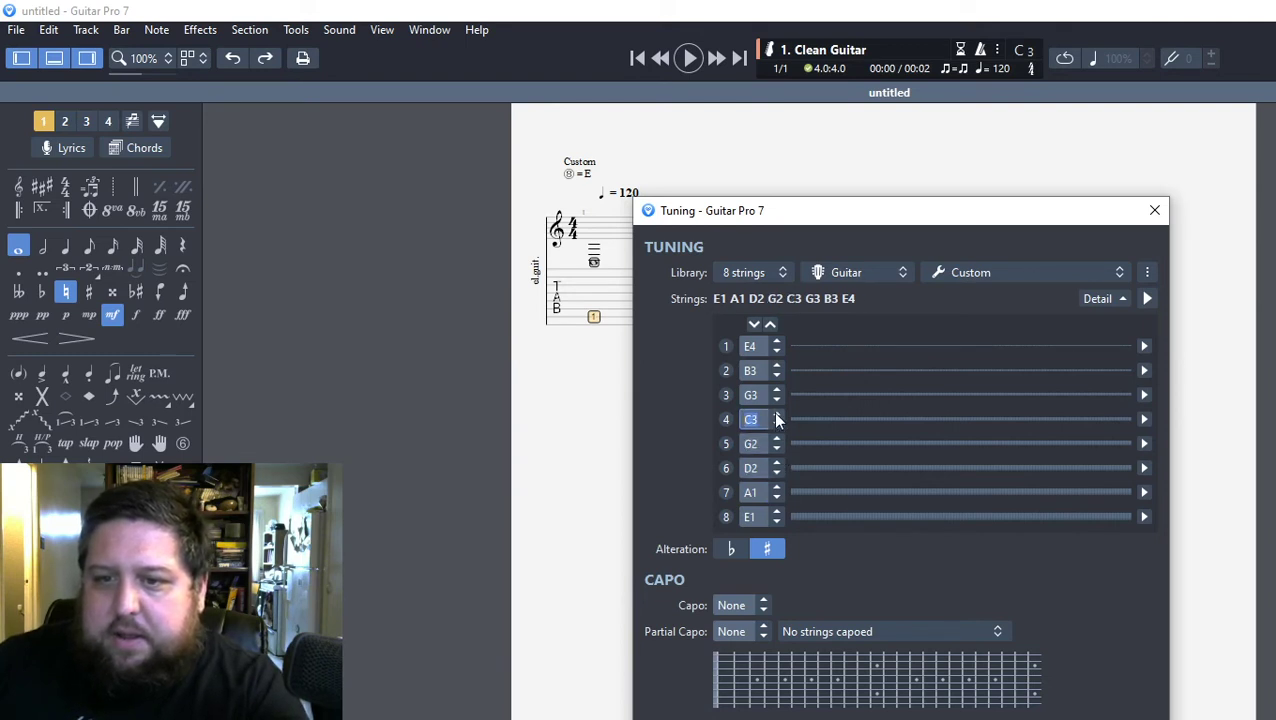
{"action": "left_click", "coordinate": [777, 399]}
{"action": "left_click", "coordinate": [777, 399]}
{"action": "left_click", "coordinate": [777, 375]}
{"action": "left_click", "coordinate": [777, 375]}
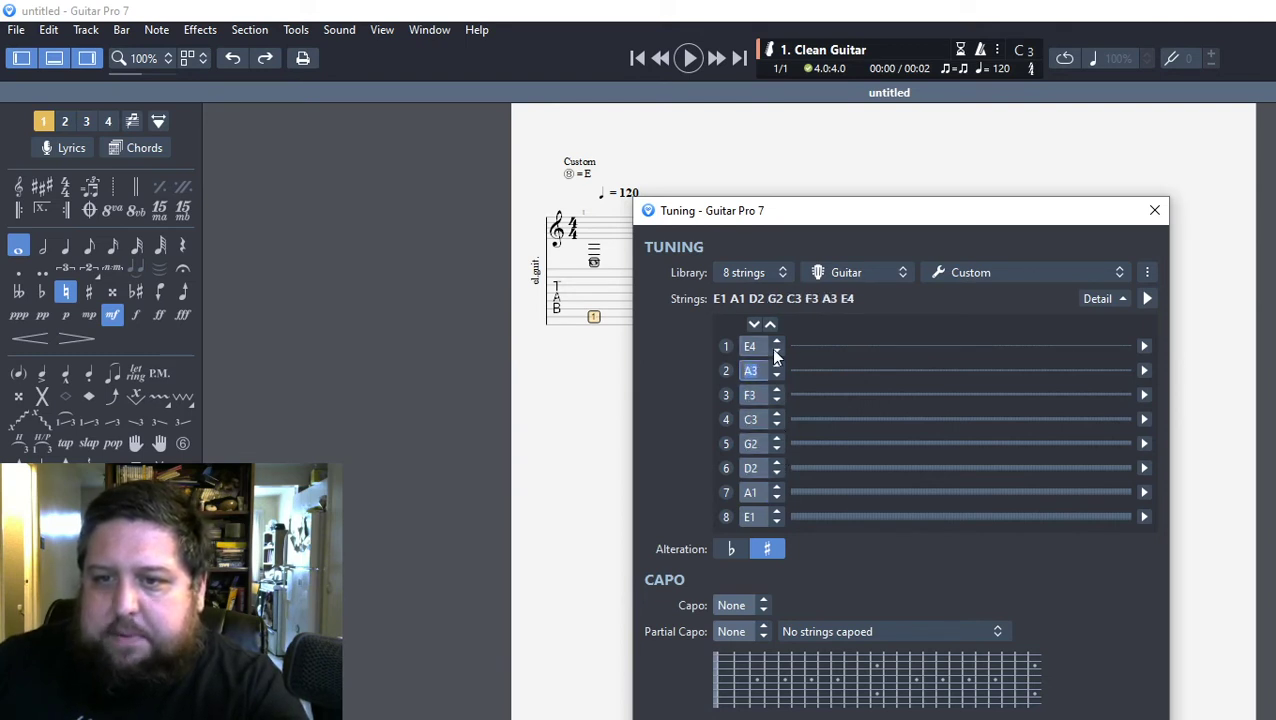
{"action": "left_click", "coordinate": [777, 351]}
{"action": "left_click", "coordinate": [777, 351]}
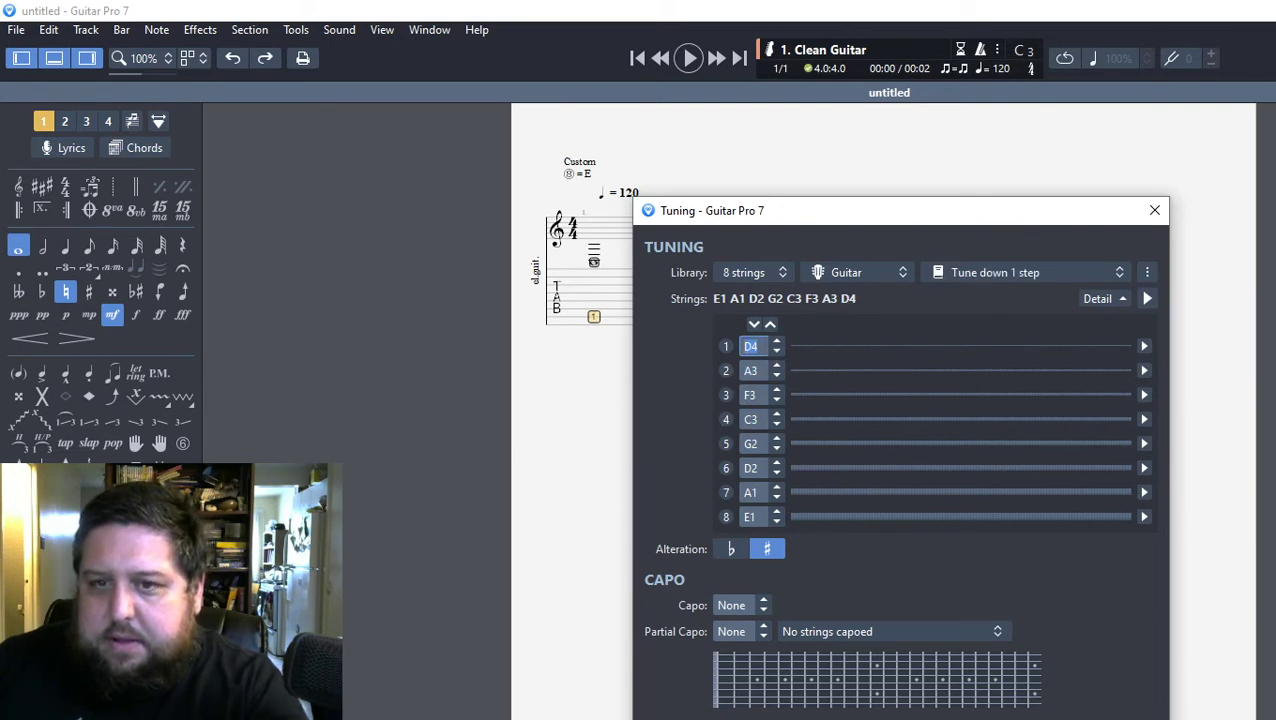
{"action": "key", "text": "Return"}
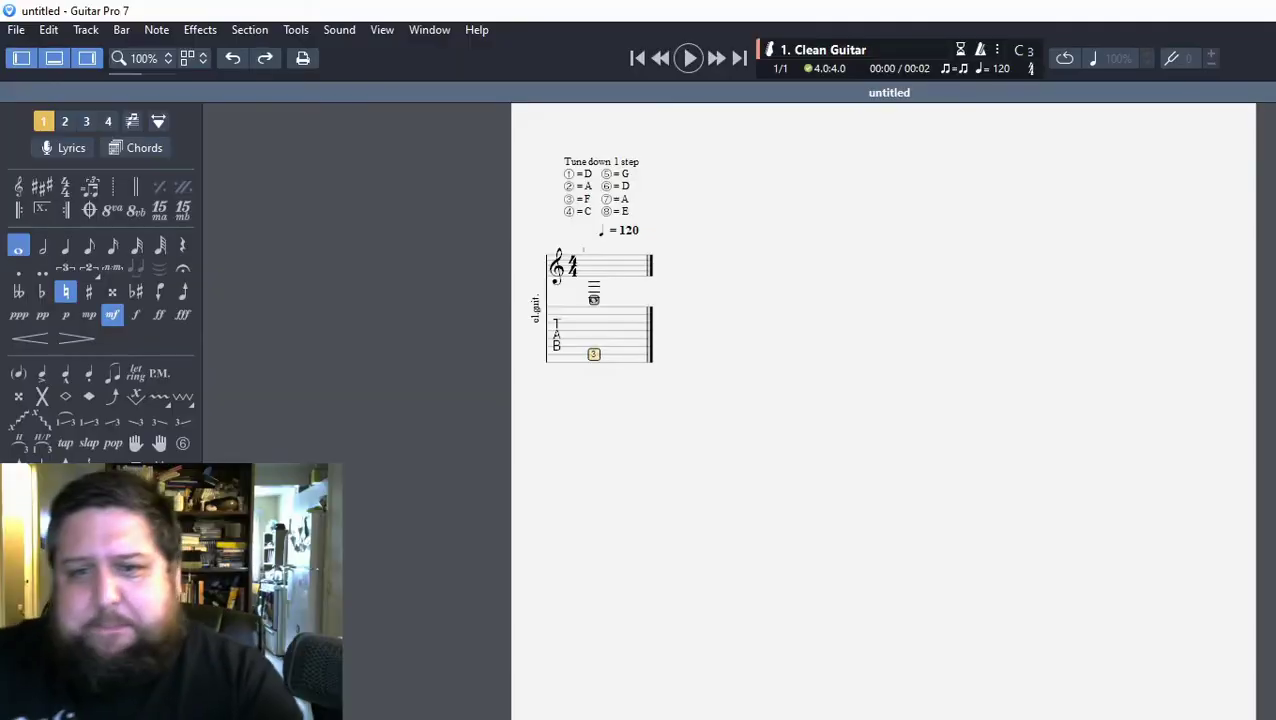
Add a fret-1 note one string above the bass note, then switch to the Paint diagram
{"action": "key", "text": "Up"}
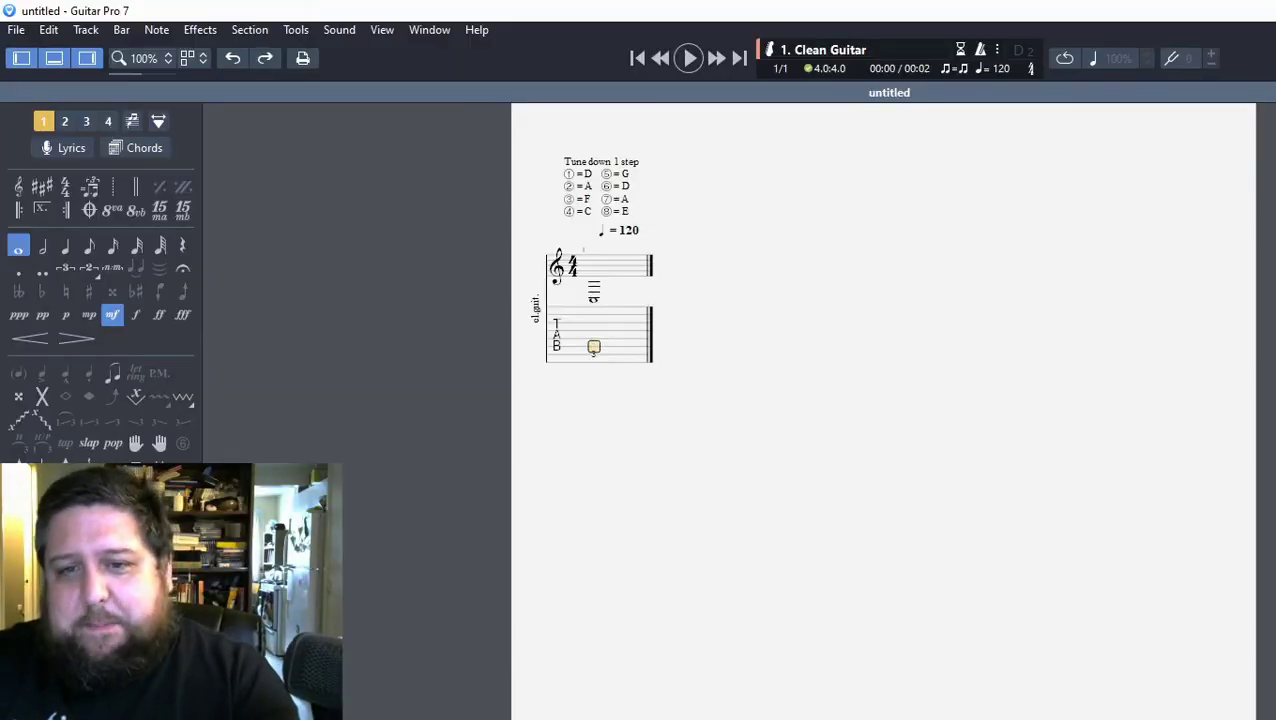
{"action": "type", "text": "1"}
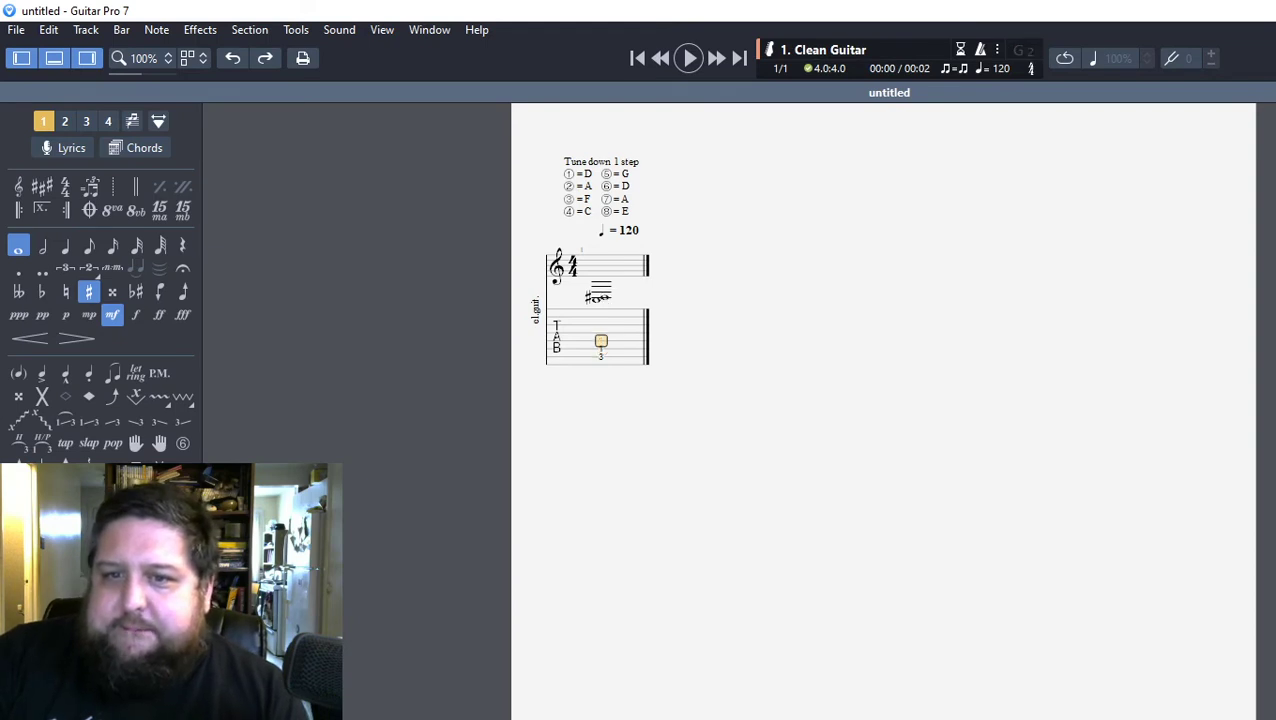
{"action": "left_click", "coordinate": [601, 332]}
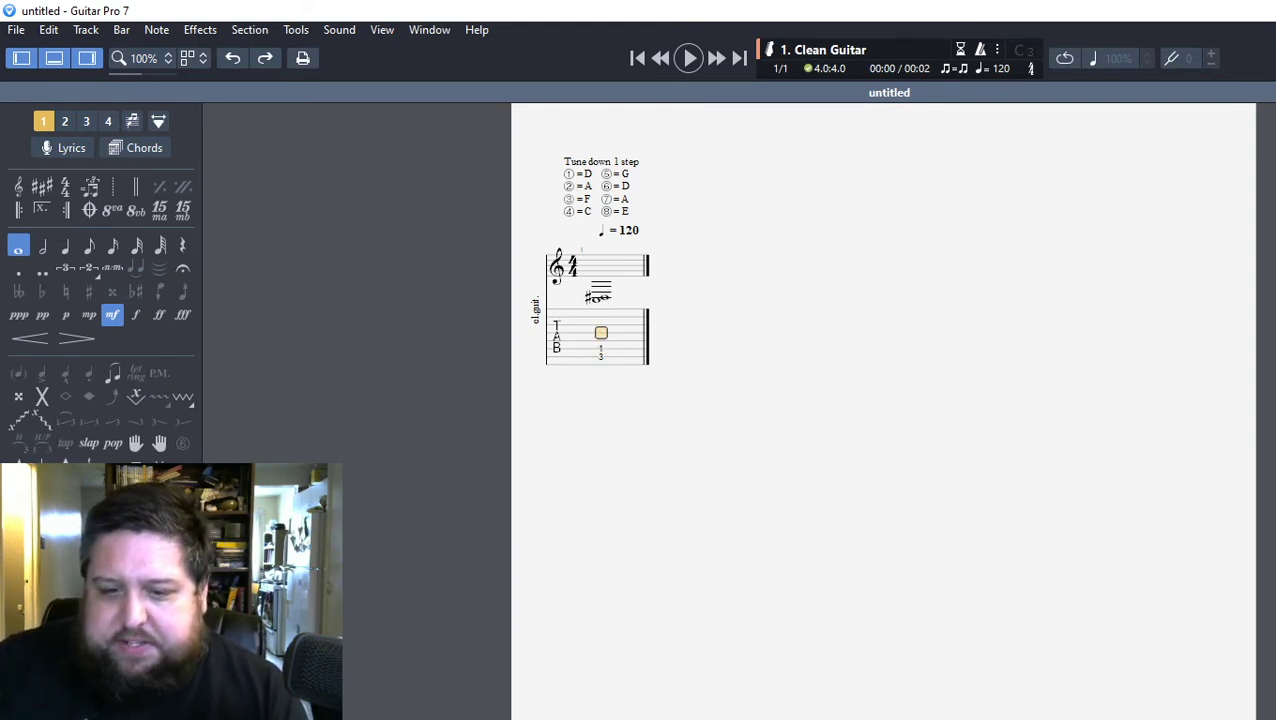
{"action": "key", "text": "alt+Tab"}
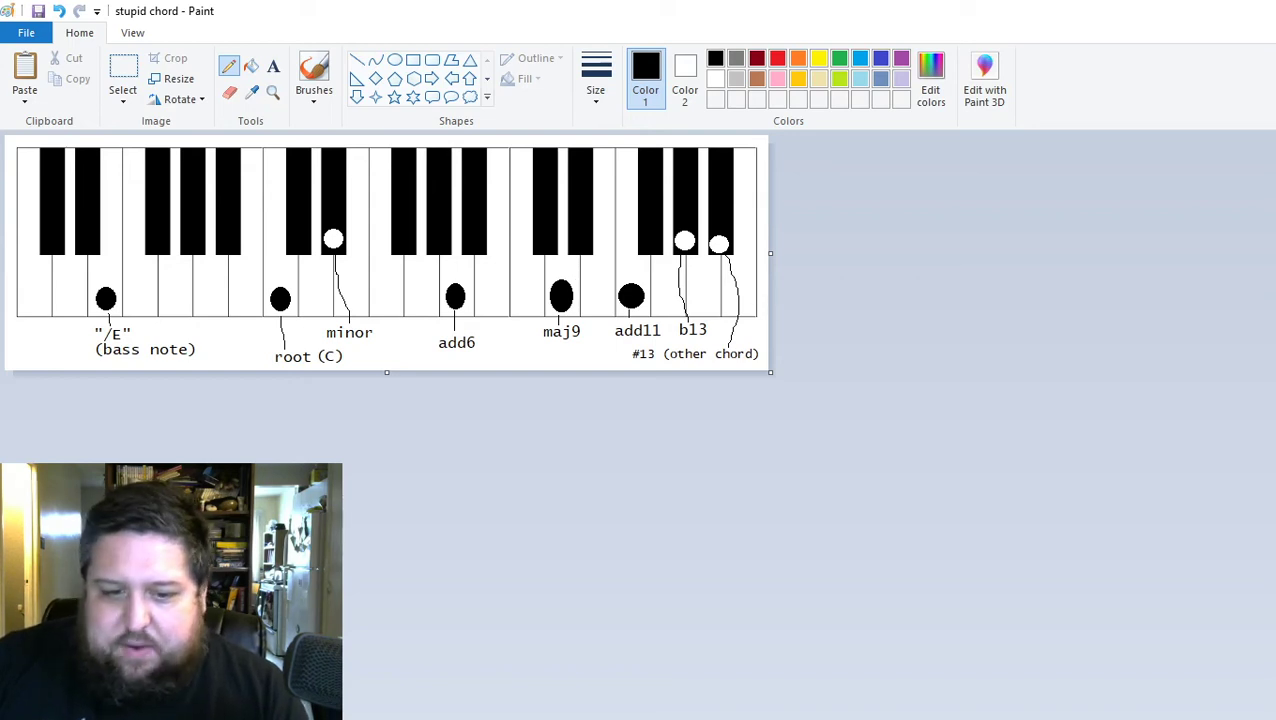
Return to the Guitar Pro score showing the fret-1 note stacked above fret 3
{"action": "key", "text": "alt+Tab"}
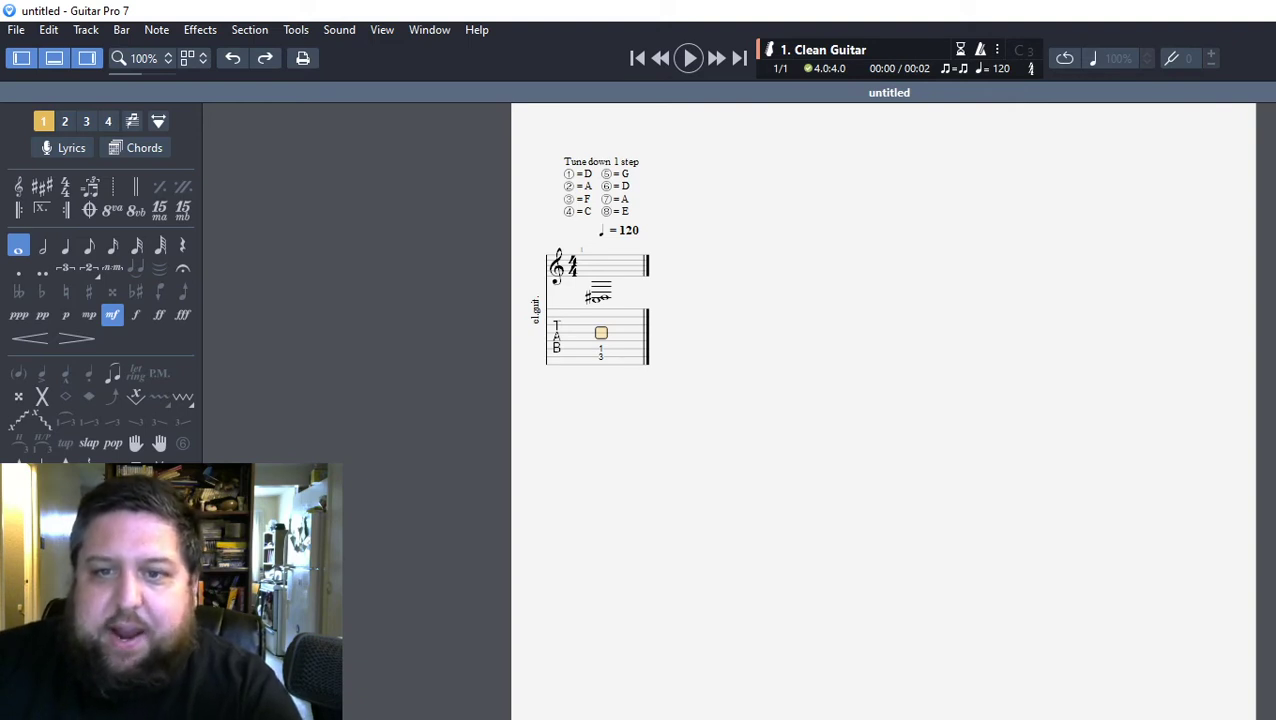
Enter fret 2 on the string above the fret-1 and fret-3 notes
{"action": "type", "text": "2"}
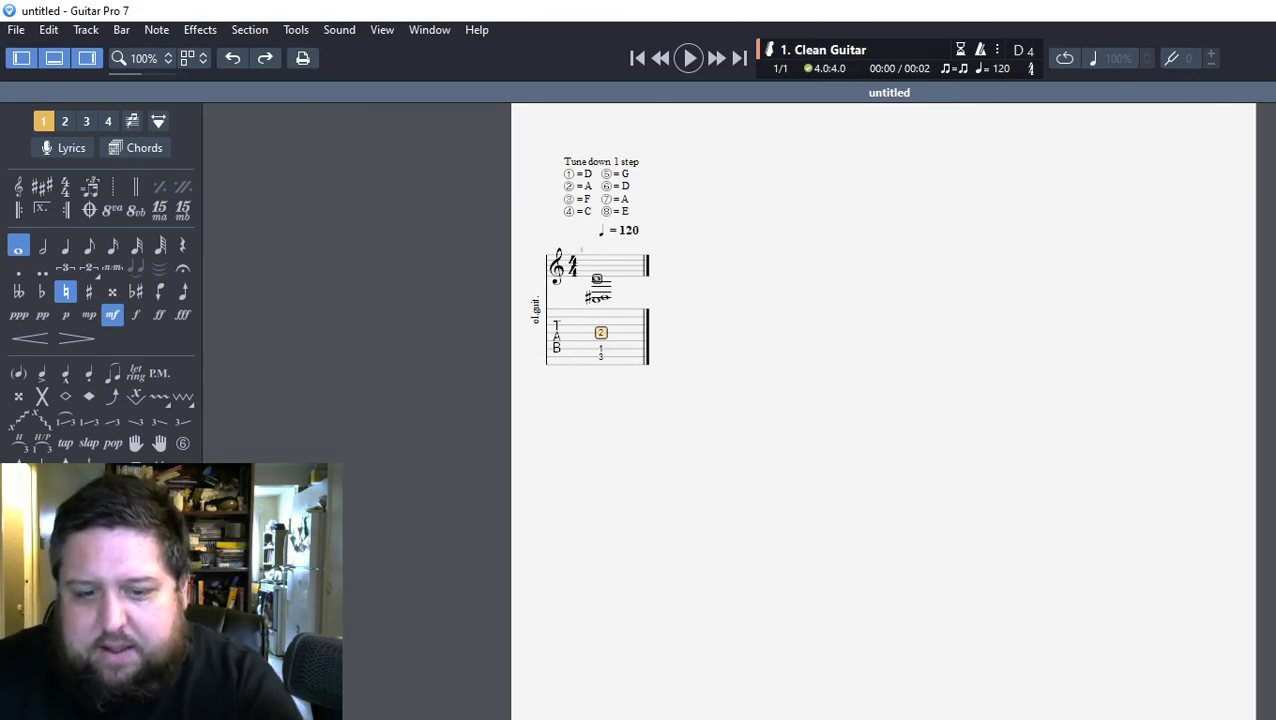
After checking the chord meme in Chrome, put a fret-4 note on the empty top string
{"action": "key", "text": "alt+Tab"}
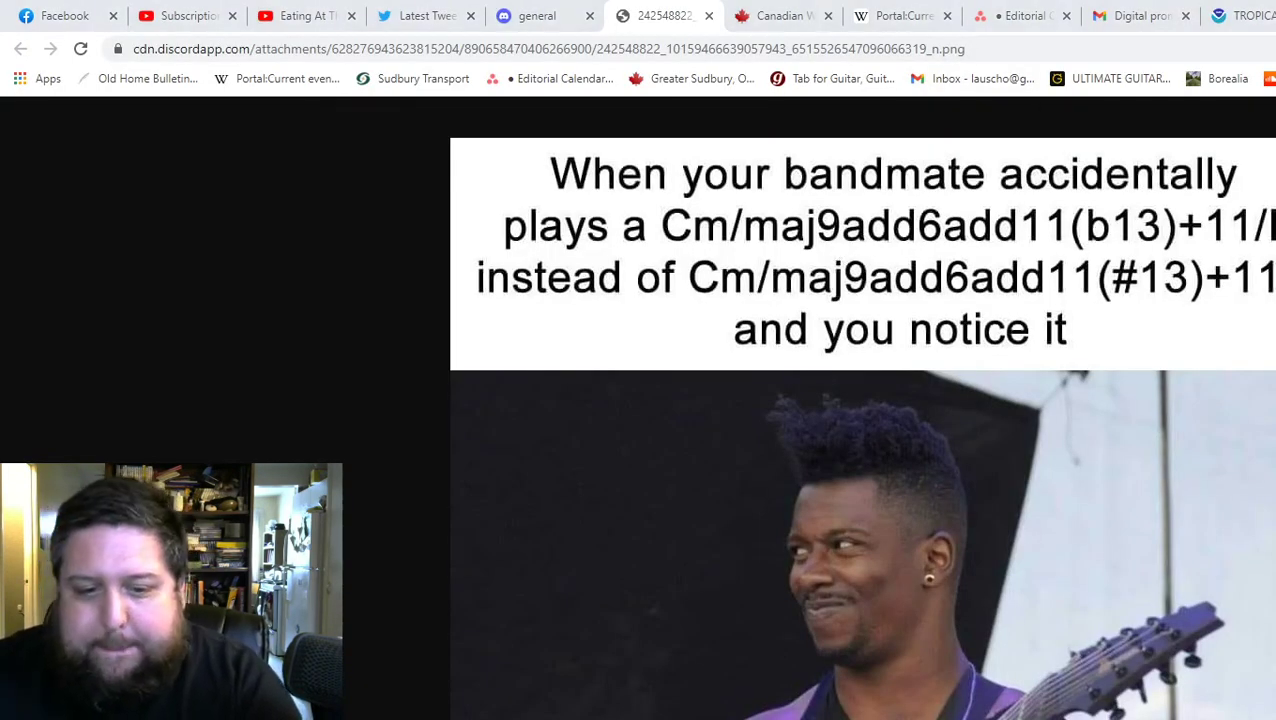
{"action": "key", "text": "alt+Tab"}
{"action": "left_click", "coordinate": [601, 325]}
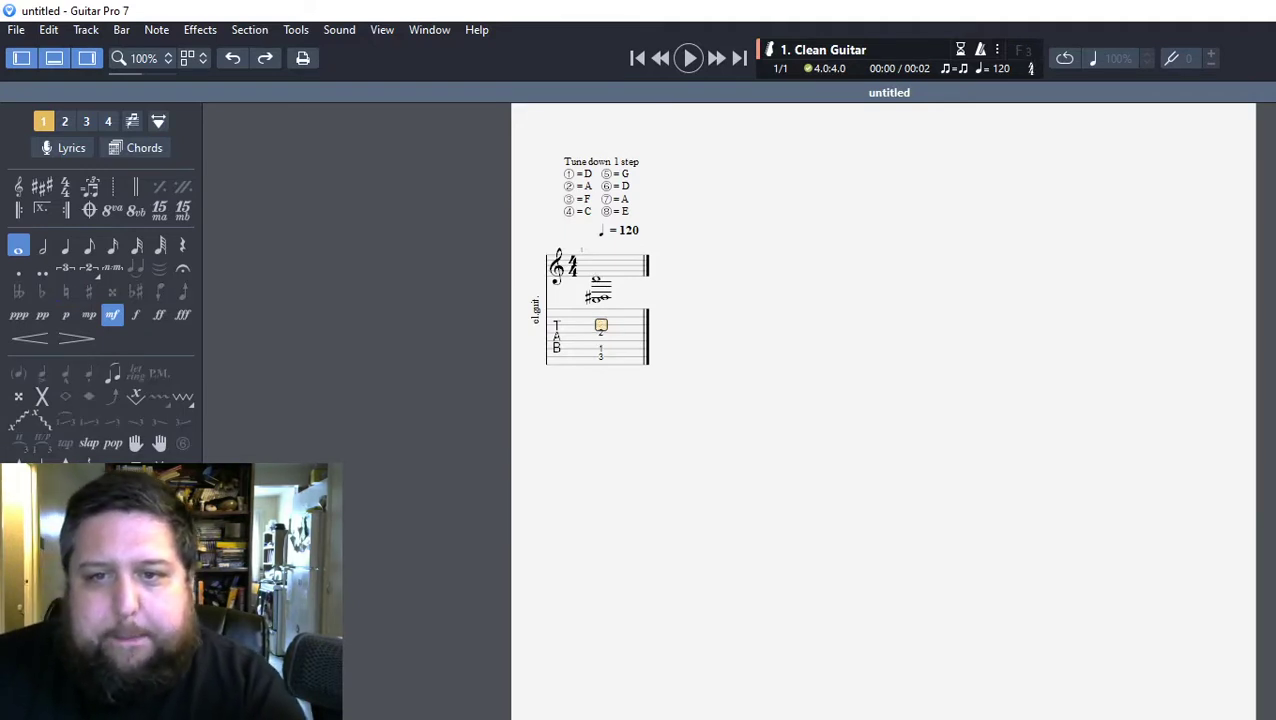
{"action": "key", "text": "4"}
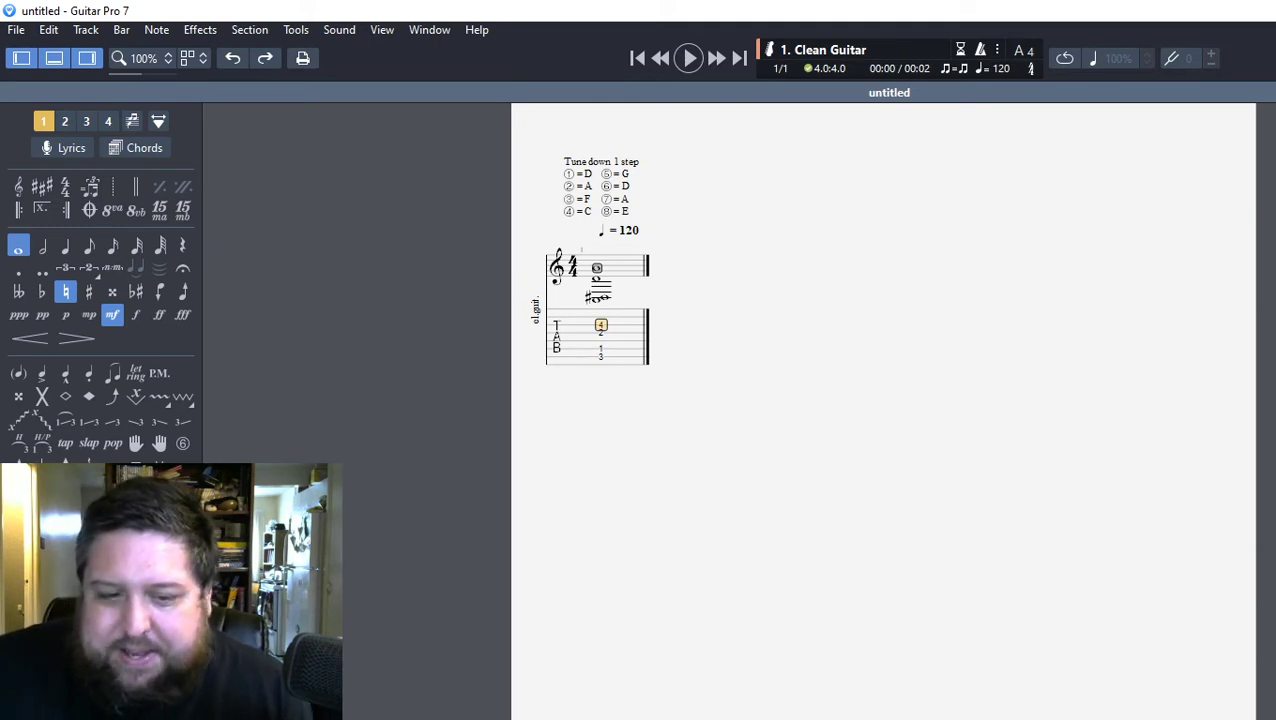
{"action": "key", "text": "alt+Tab"}
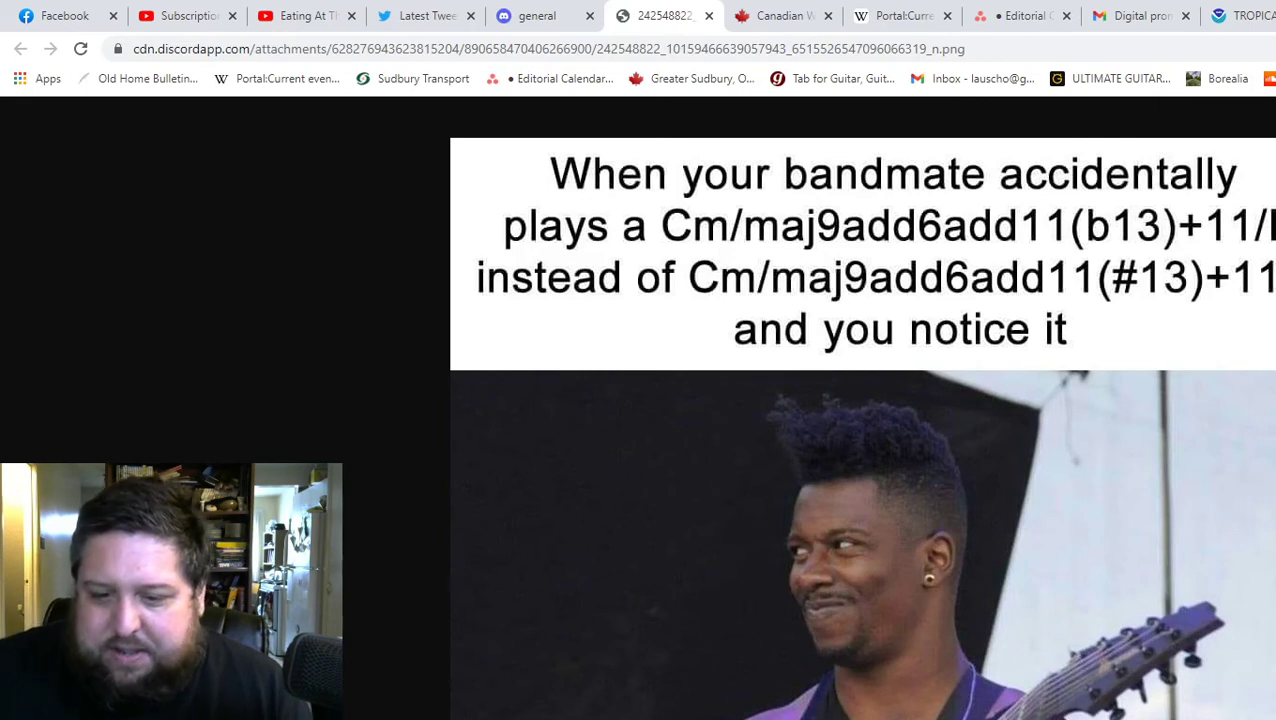
{"action": "key", "text": "alt+Tab"}
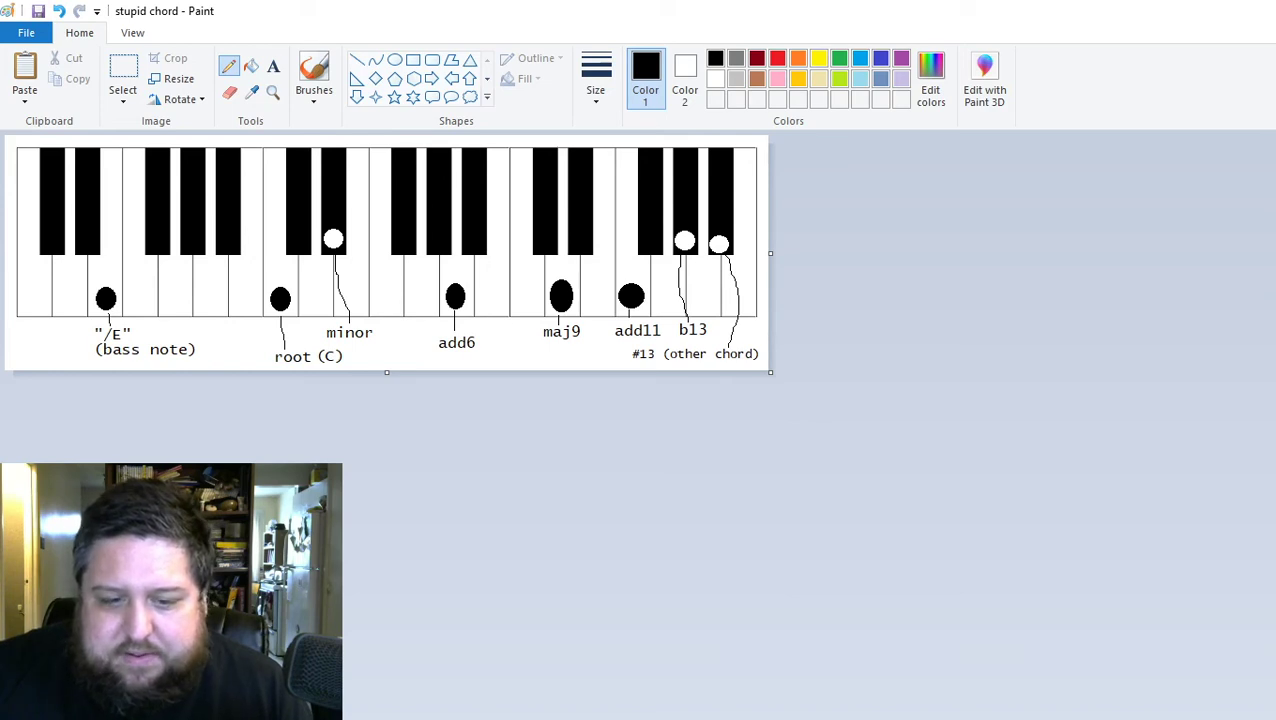
{"action": "key", "text": "alt+Tab"}
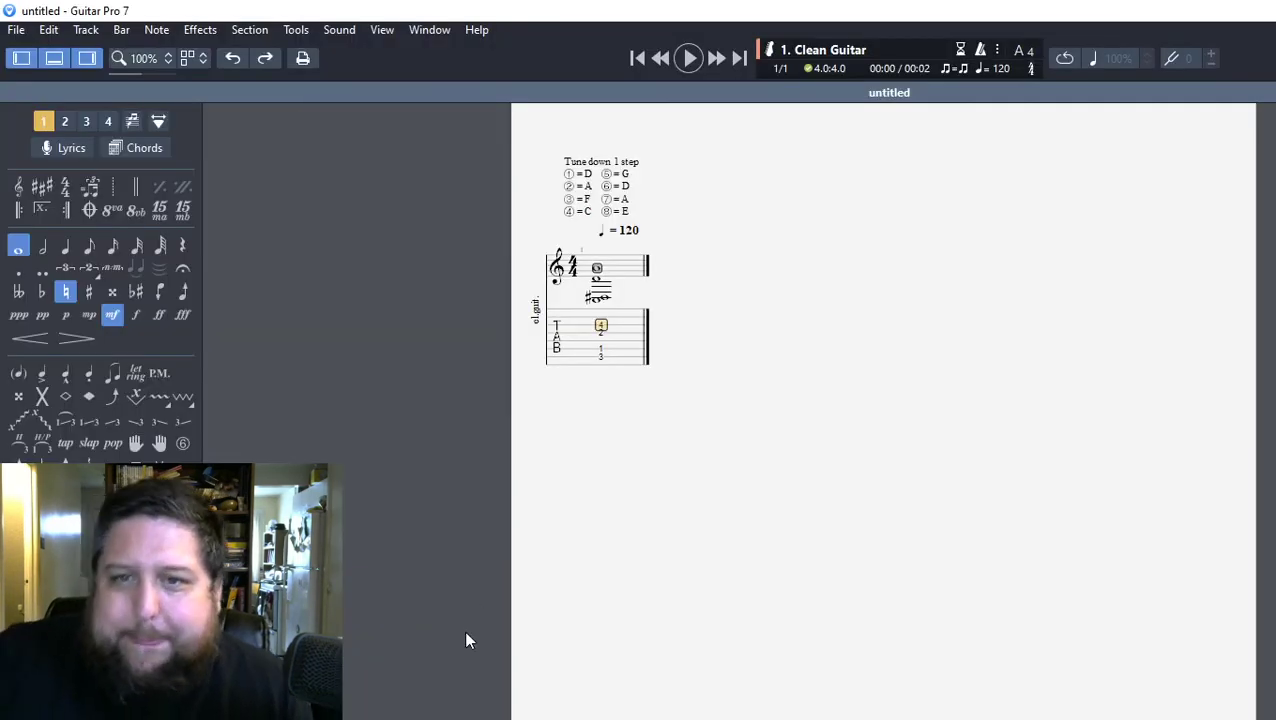
Put an open 0 on the top string, removing the mistaken fret-4 entry
{"action": "key", "text": "Down"}
{"action": "key", "text": "Down"}
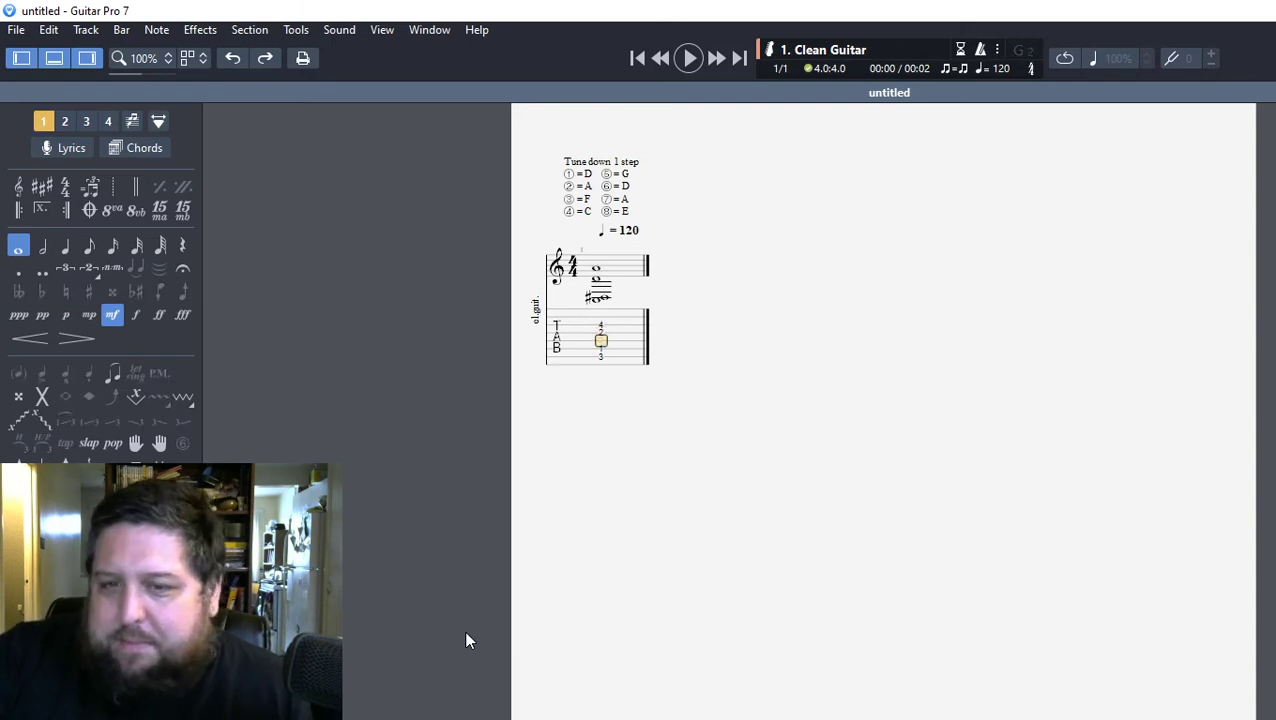
{"action": "key", "text": "Up"}
{"action": "key", "text": "Up"}
{"action": "key", "text": "Up"}
{"action": "key", "text": "Up"}
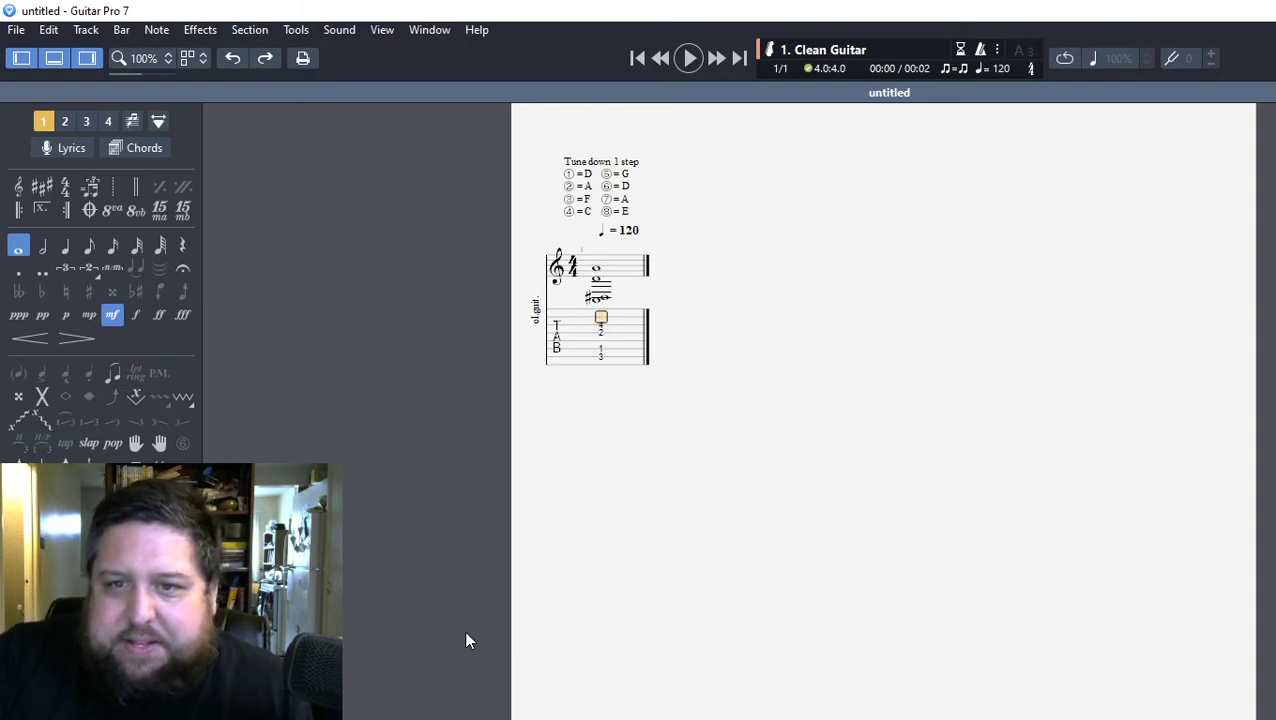
{"action": "key", "text": "Down"}
{"action": "key", "text": "Down"}
{"action": "key", "text": "Down"}
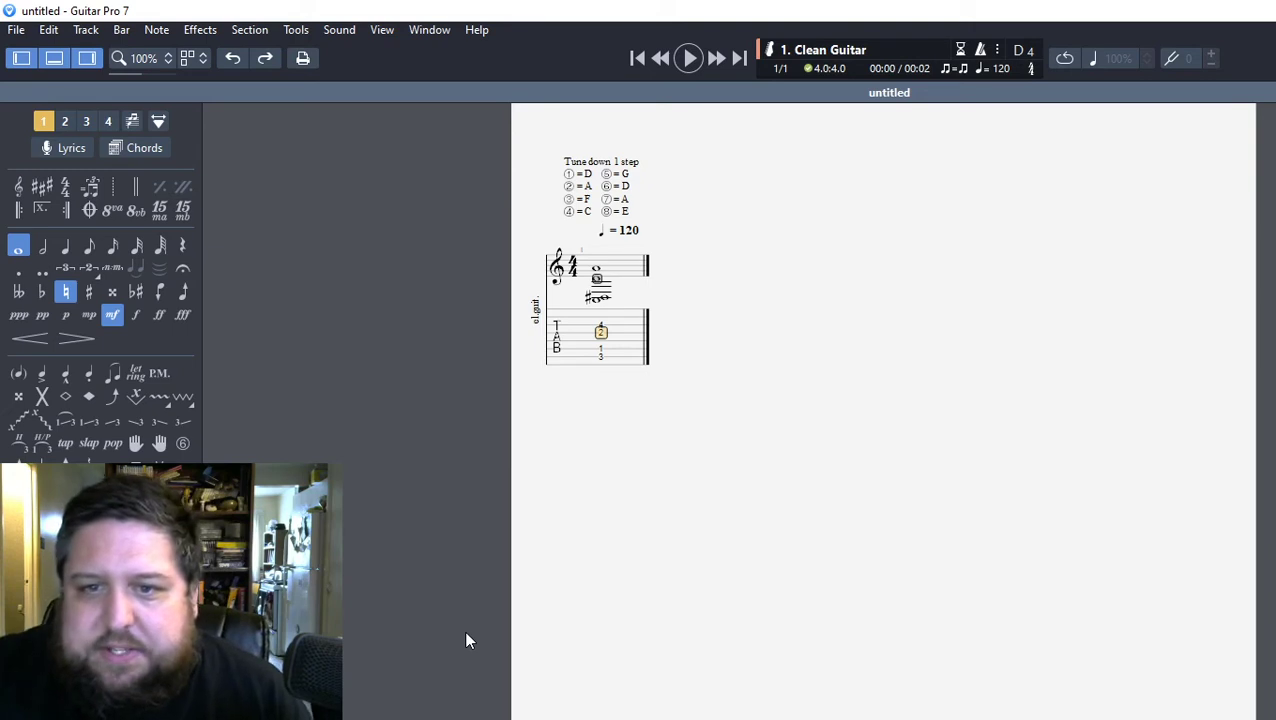
{"action": "key", "text": "Up"}
{"action": "type", "text": "4"}
{"action": "key", "text": "Delete"}
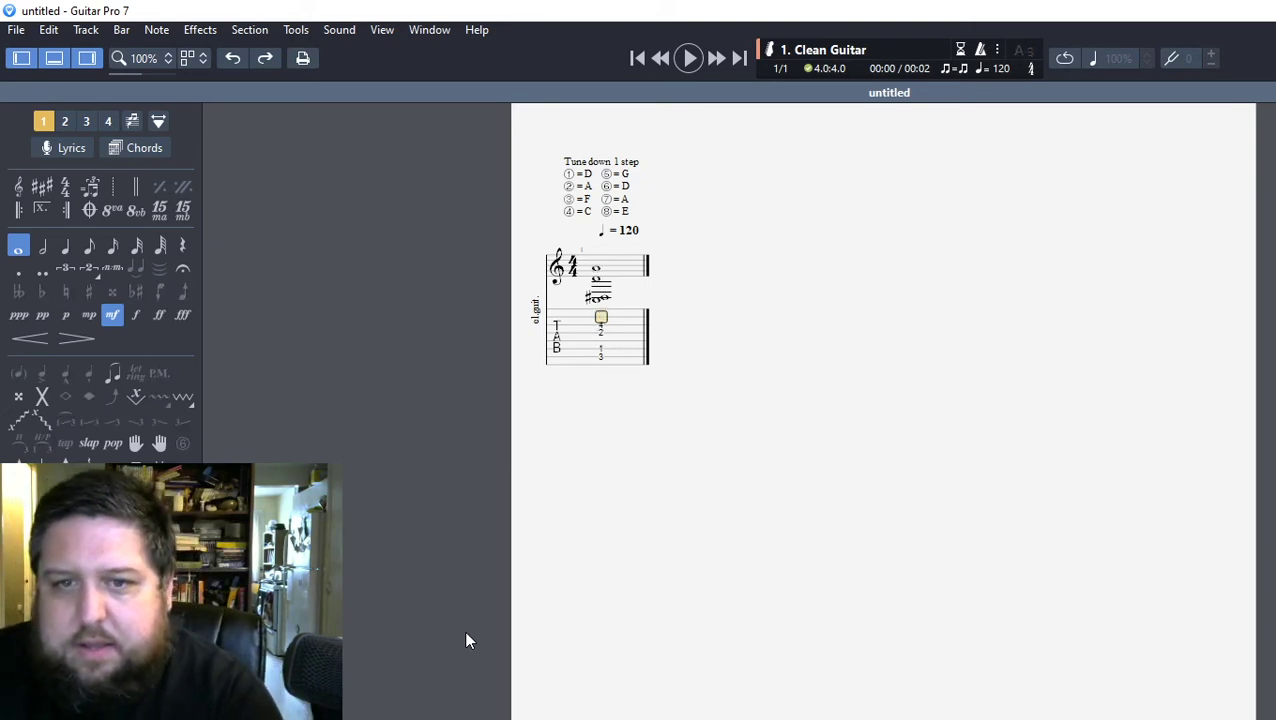
{"action": "type", "text": "0"}
Change the second-string note from fret 4 to fret 2
{"action": "key", "text": "Down"}
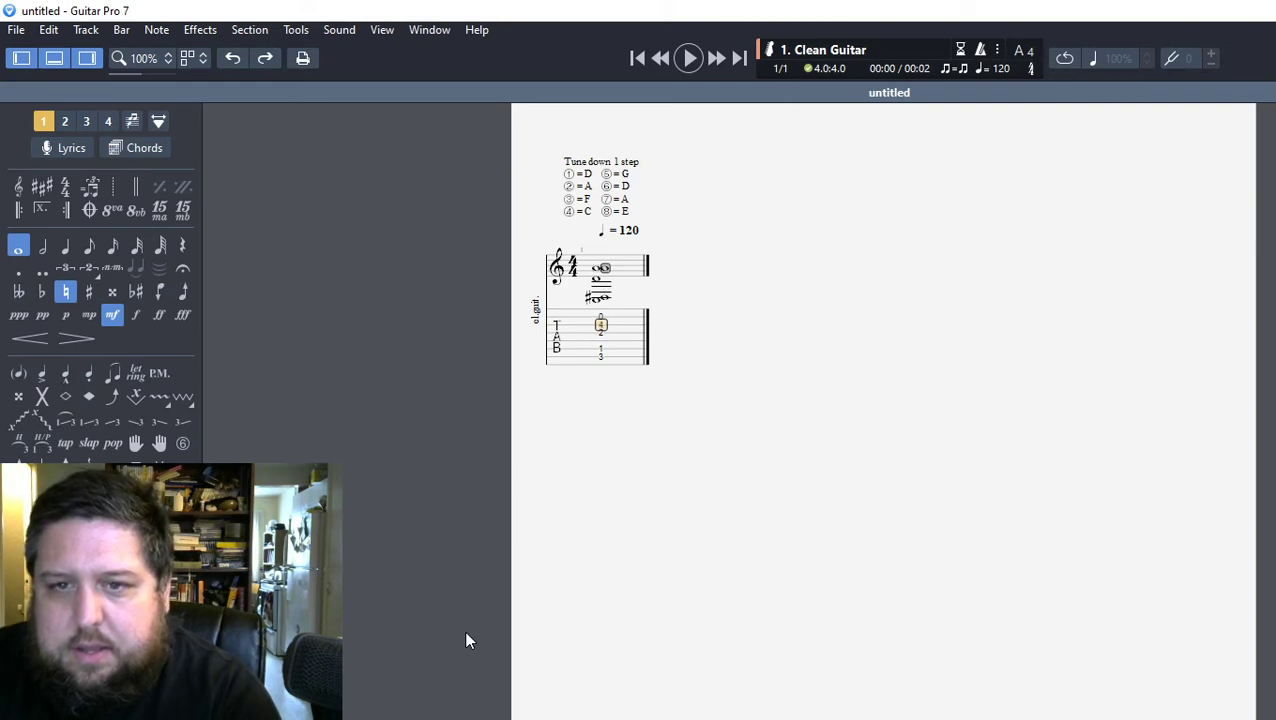
{"action": "key", "text": "Delete"}
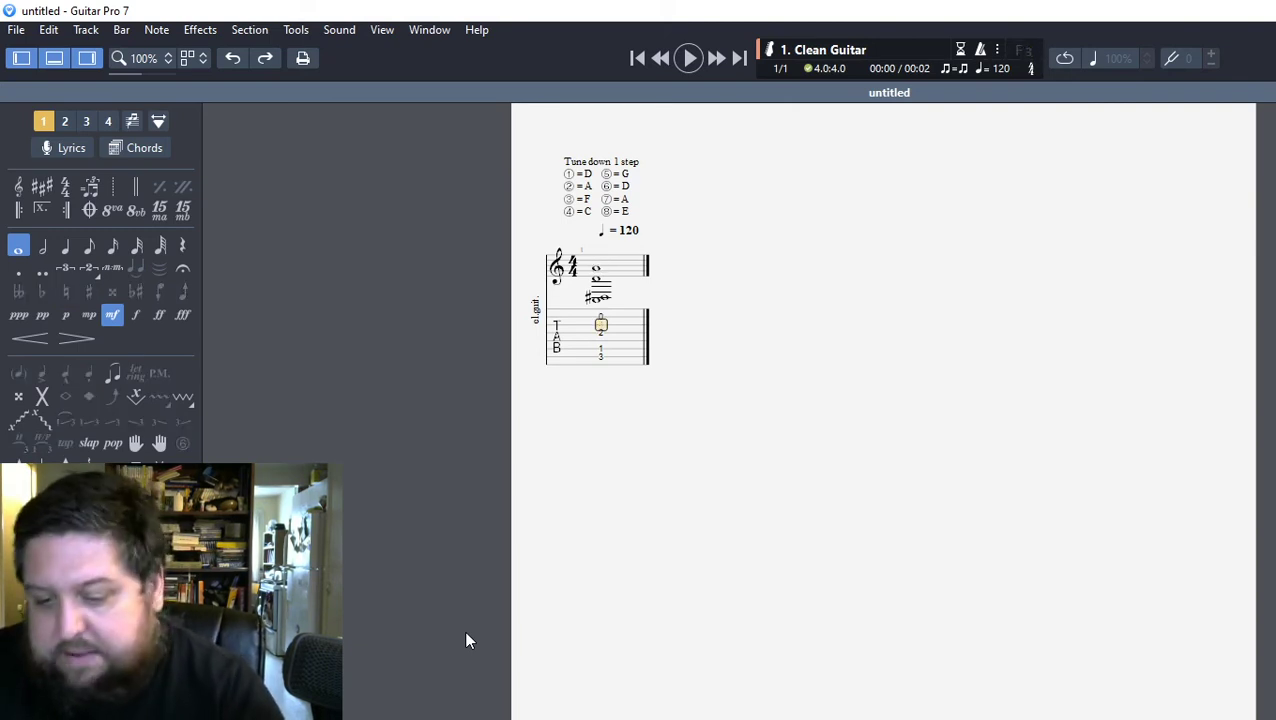
{"action": "type", "text": "2"}
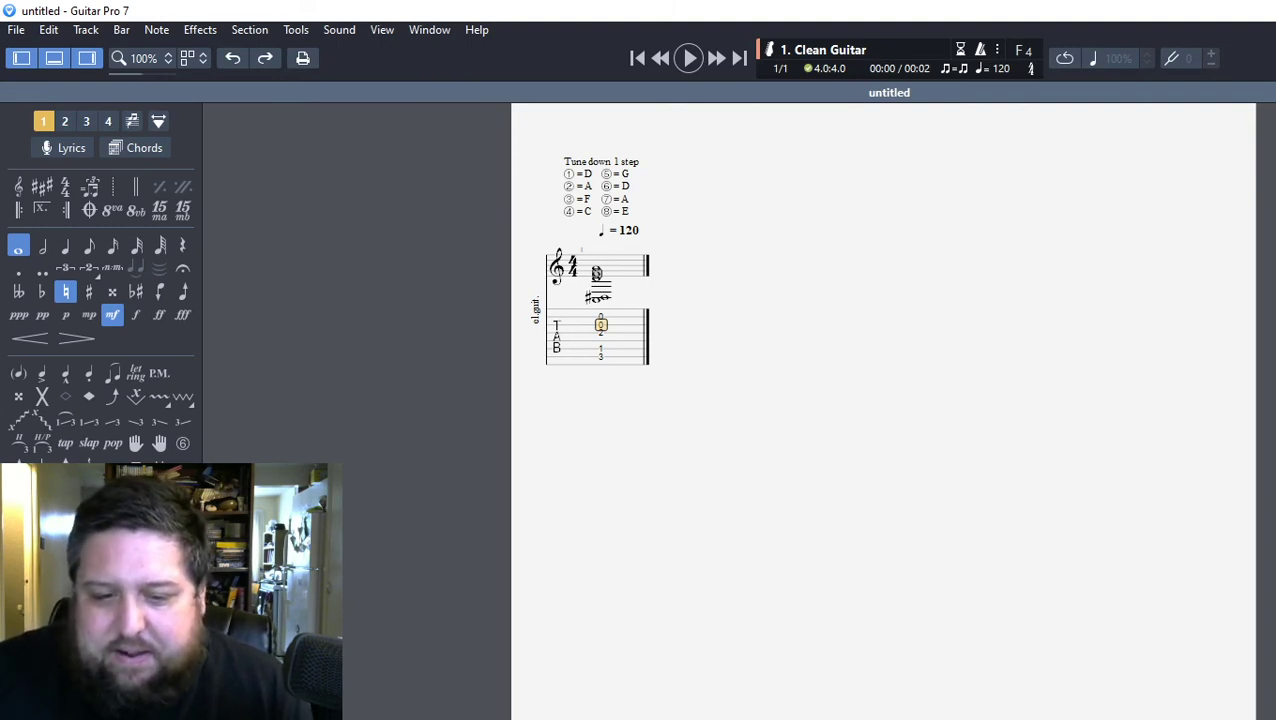
Glance at the chord meme, then bring up Paint's 'stupid chord' piano diagram
{"action": "key", "text": "alt+Tab"}
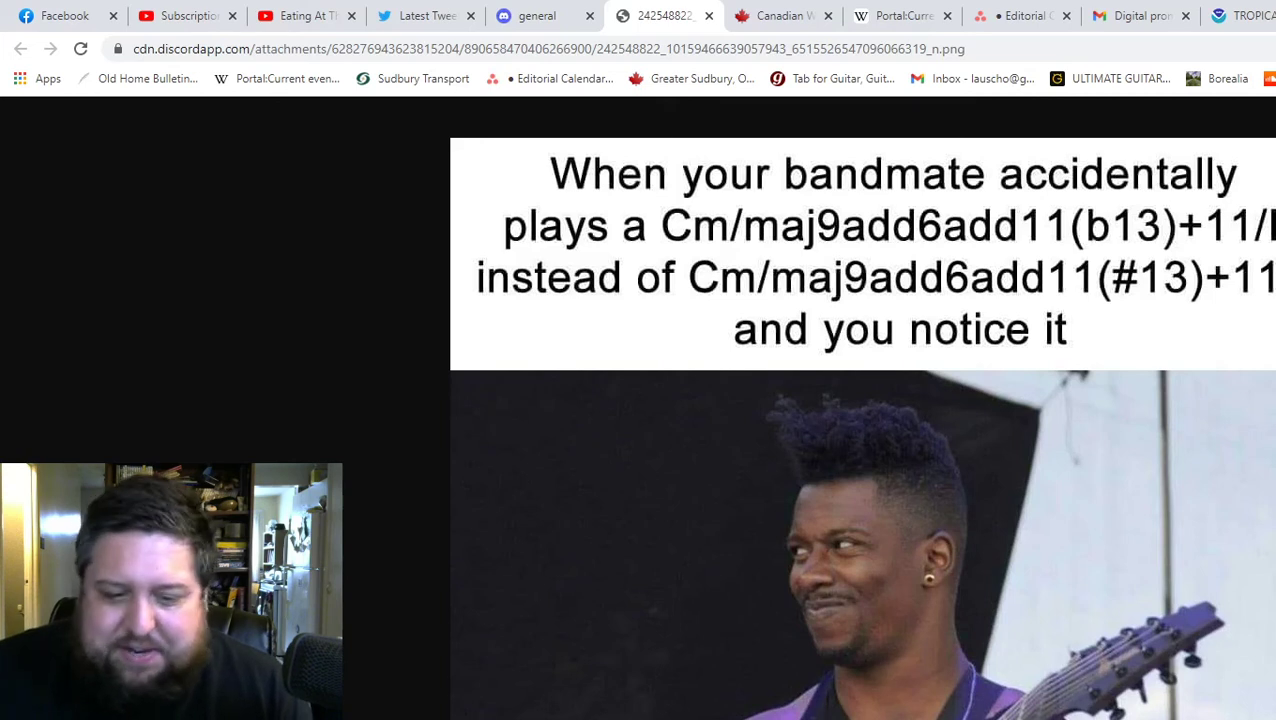
{"action": "key", "text": "alt+Tab"}
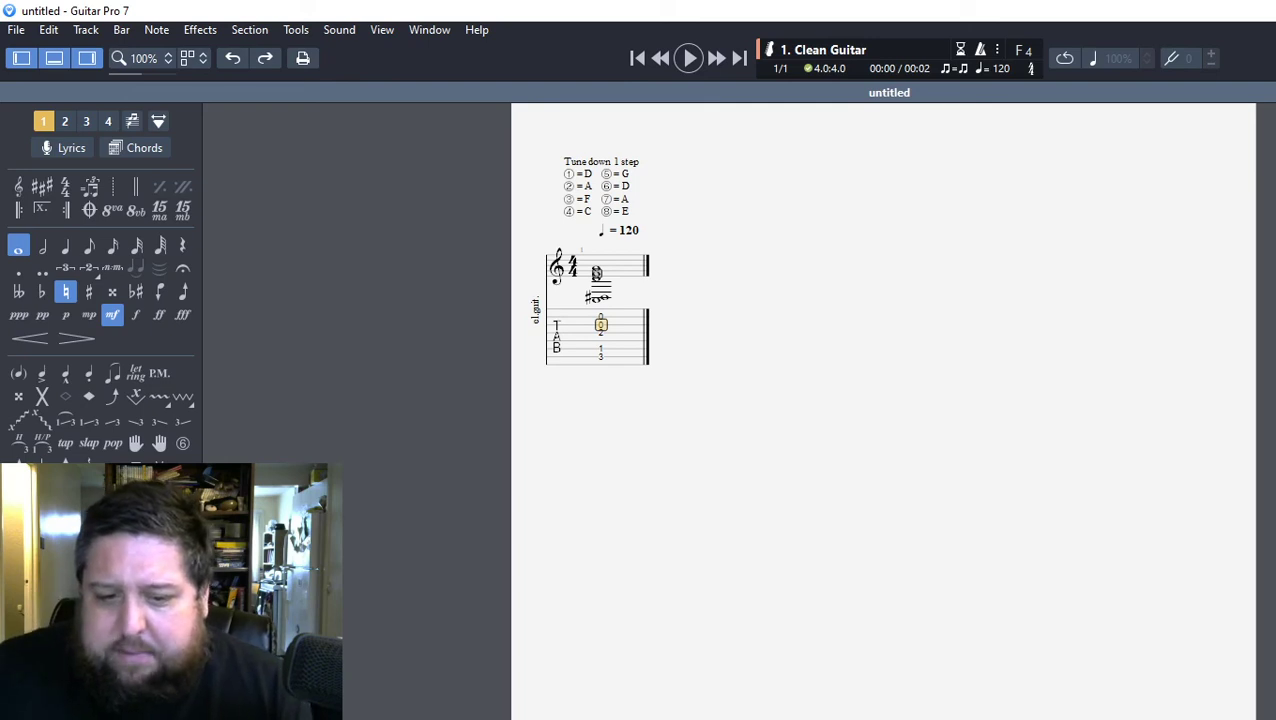
{"action": "key", "text": "alt+Tab"}
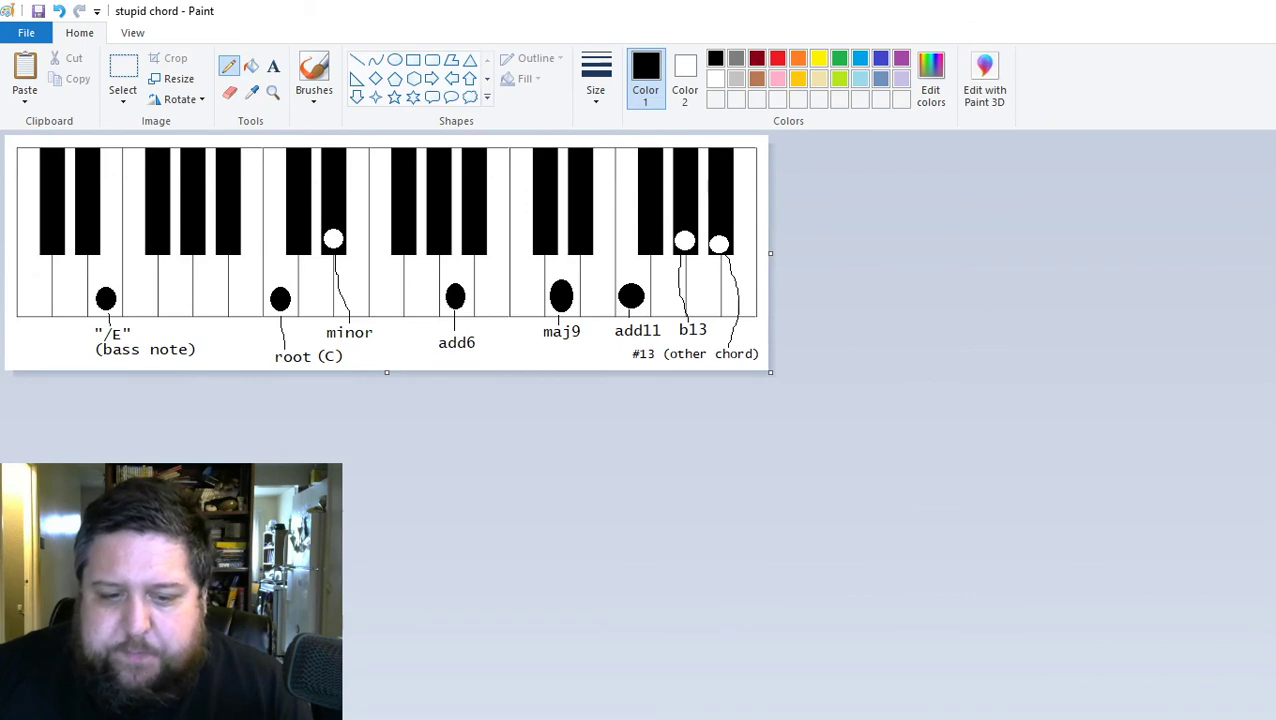
Return to the Guitar Pro 7 score and select the chord's top-string note
{"action": "key", "text": "alt+Tab"}
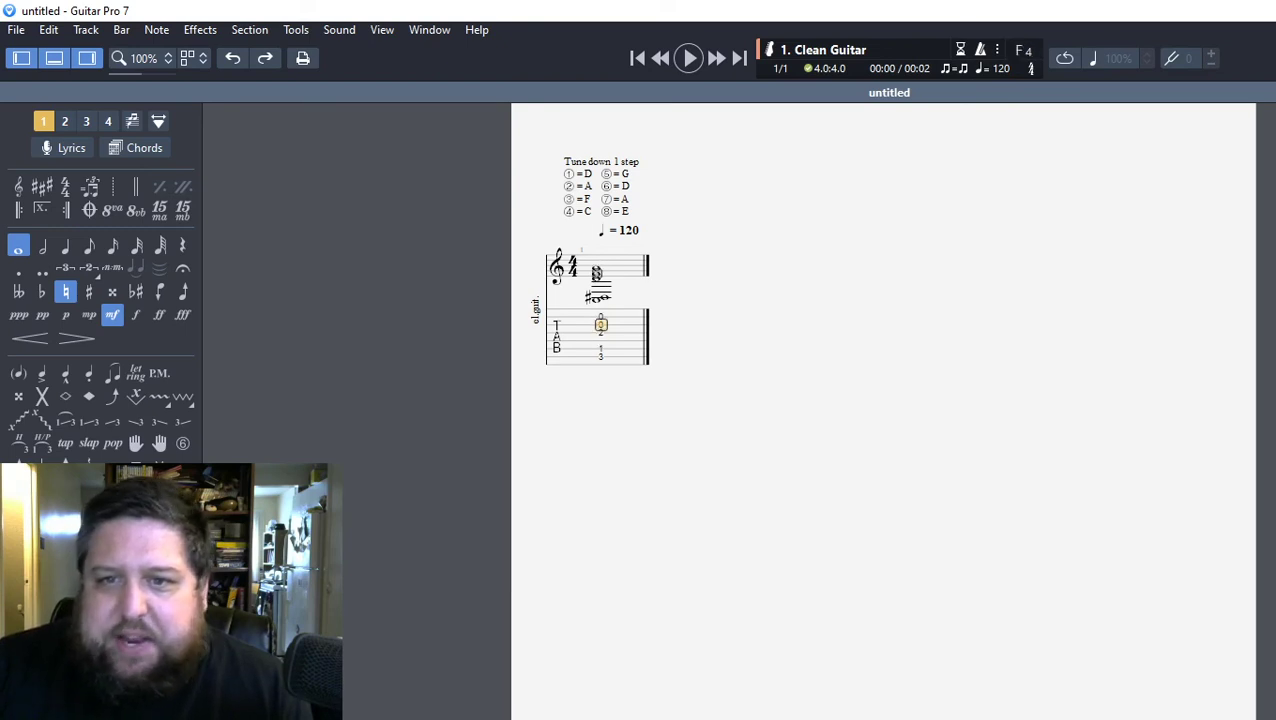
{"action": "left_click", "coordinate": [601, 317]}
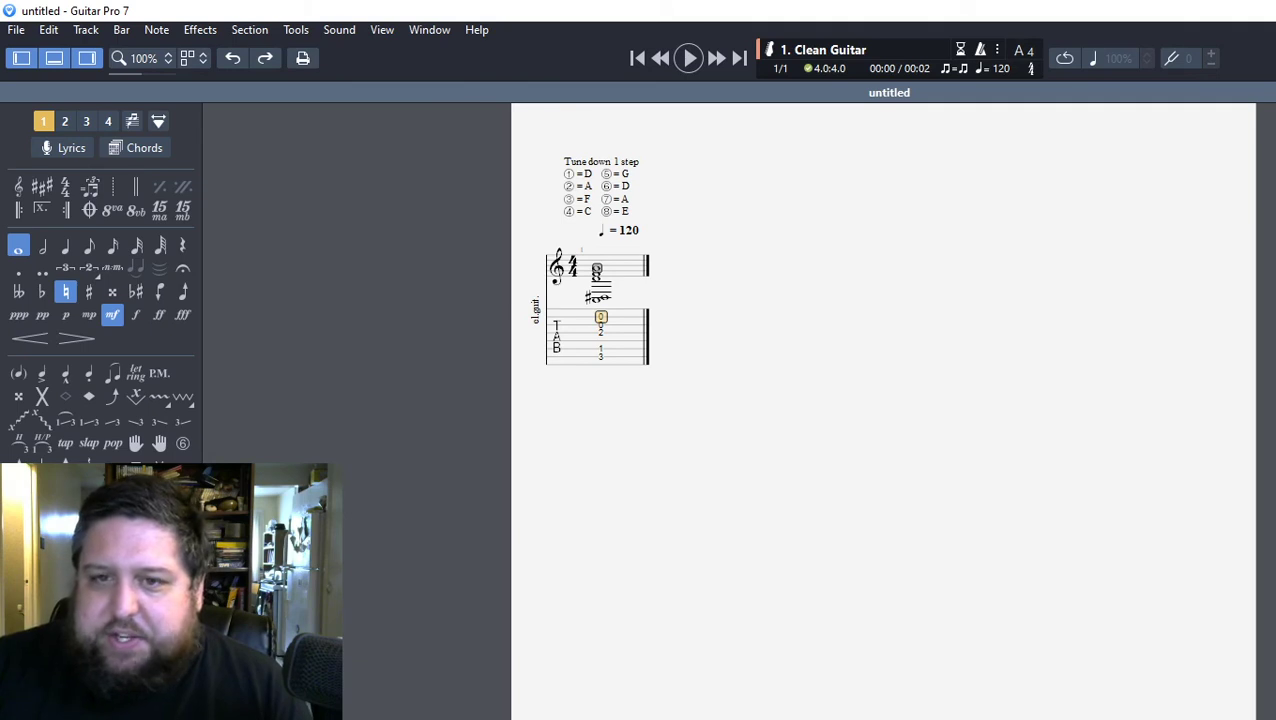
Replace the top-string note with fret 4, an F#5
{"action": "key", "text": "Delete"}
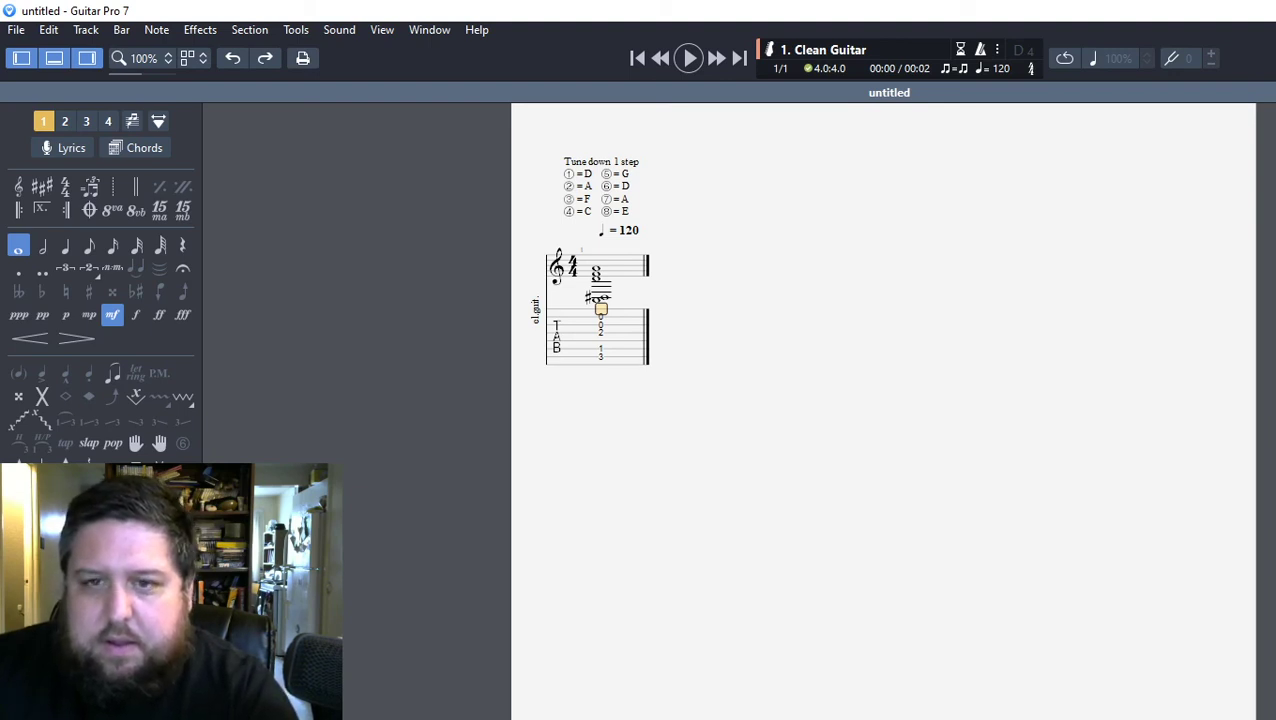
{"action": "type", "text": "4"}
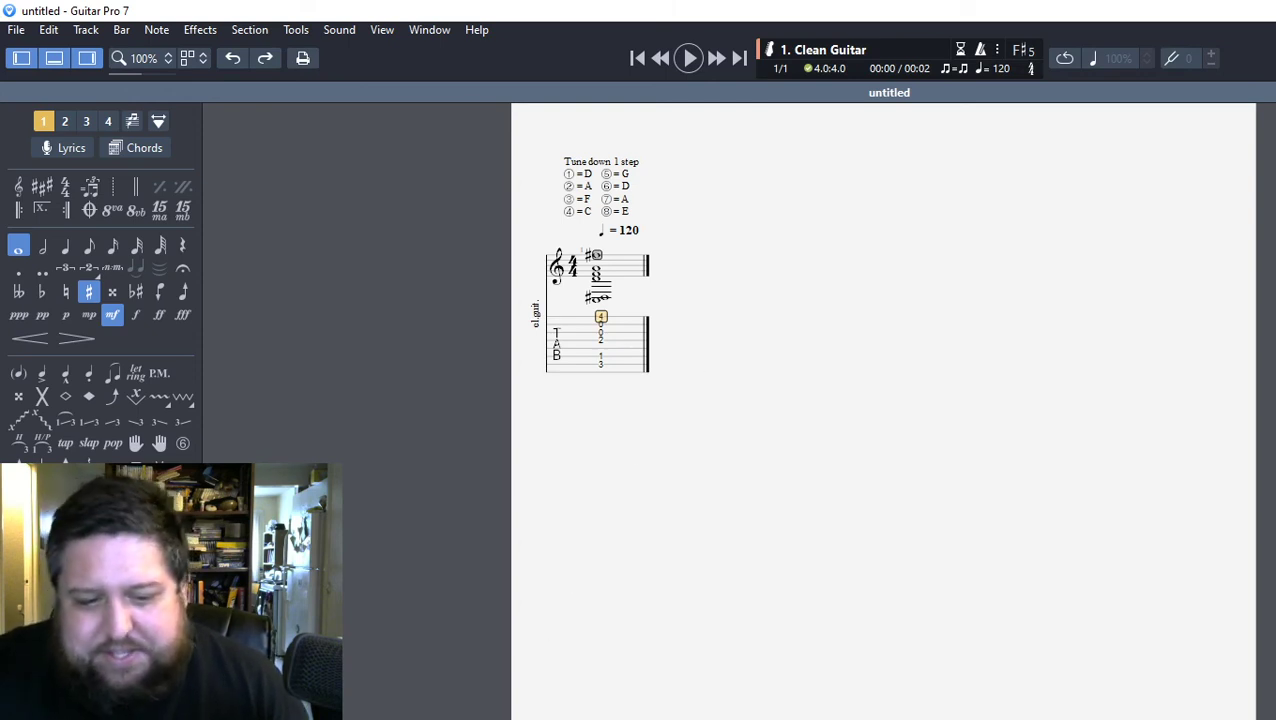
After checking the meme, add an open 0 (E2 bass) on the lowest string
{"action": "key", "text": "alt+Tab"}
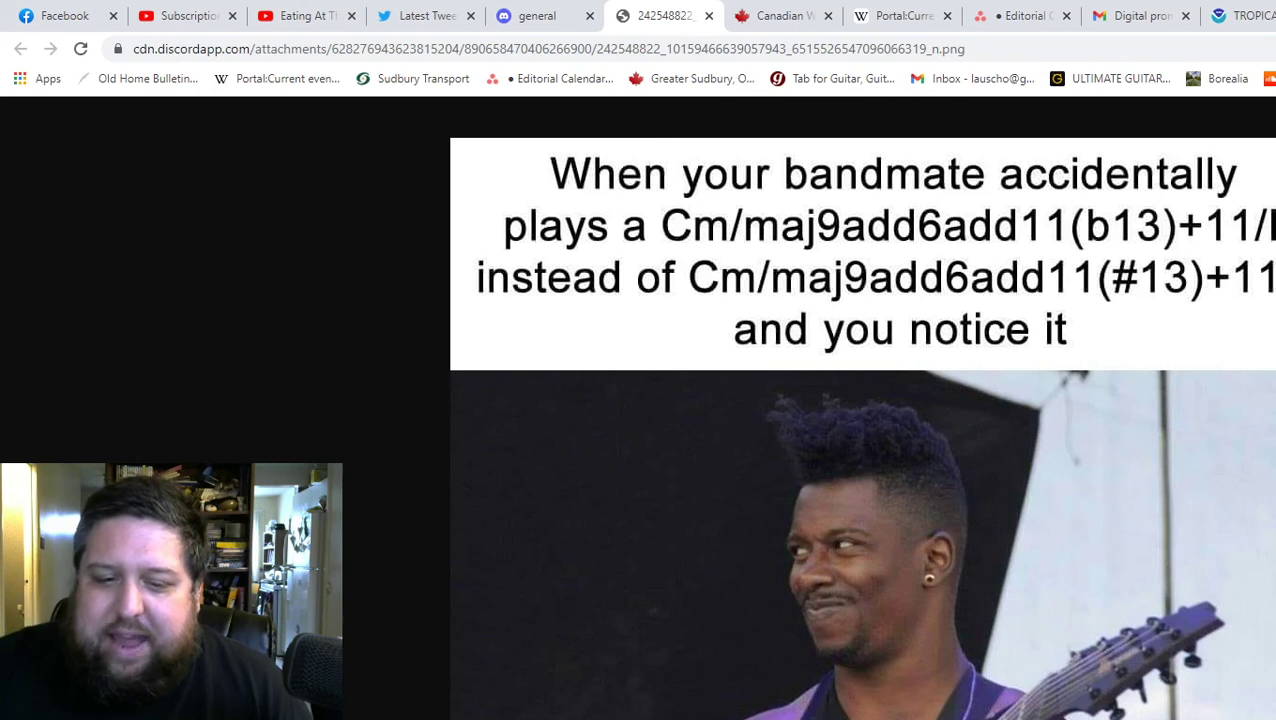
{"action": "key", "text": "alt+Tab"}
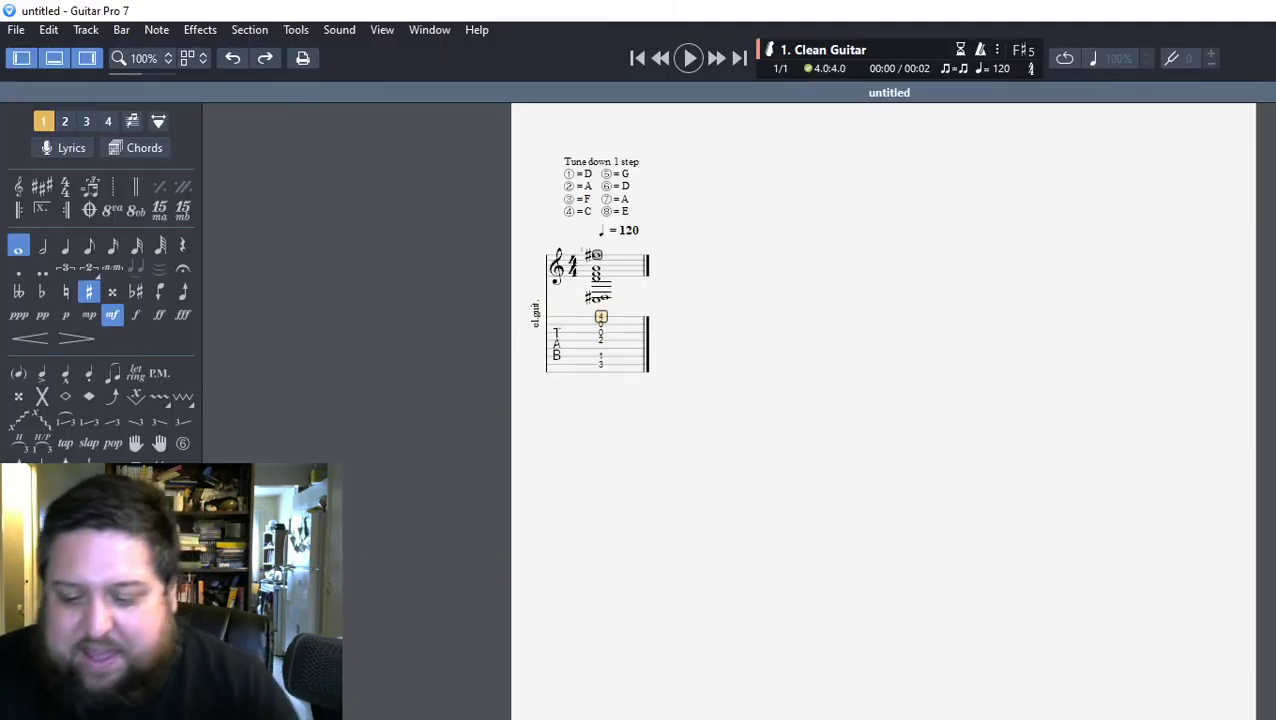
{"action": "key", "text": "Down"}
{"action": "key", "text": "Down"}
{"action": "key", "text": "Down"}
{"action": "key", "text": "Down"}
{"action": "key", "text": "Down"}
{"action": "key", "text": "Down"}
{"action": "key", "text": "Down"}
{"action": "type", "text": "0"}
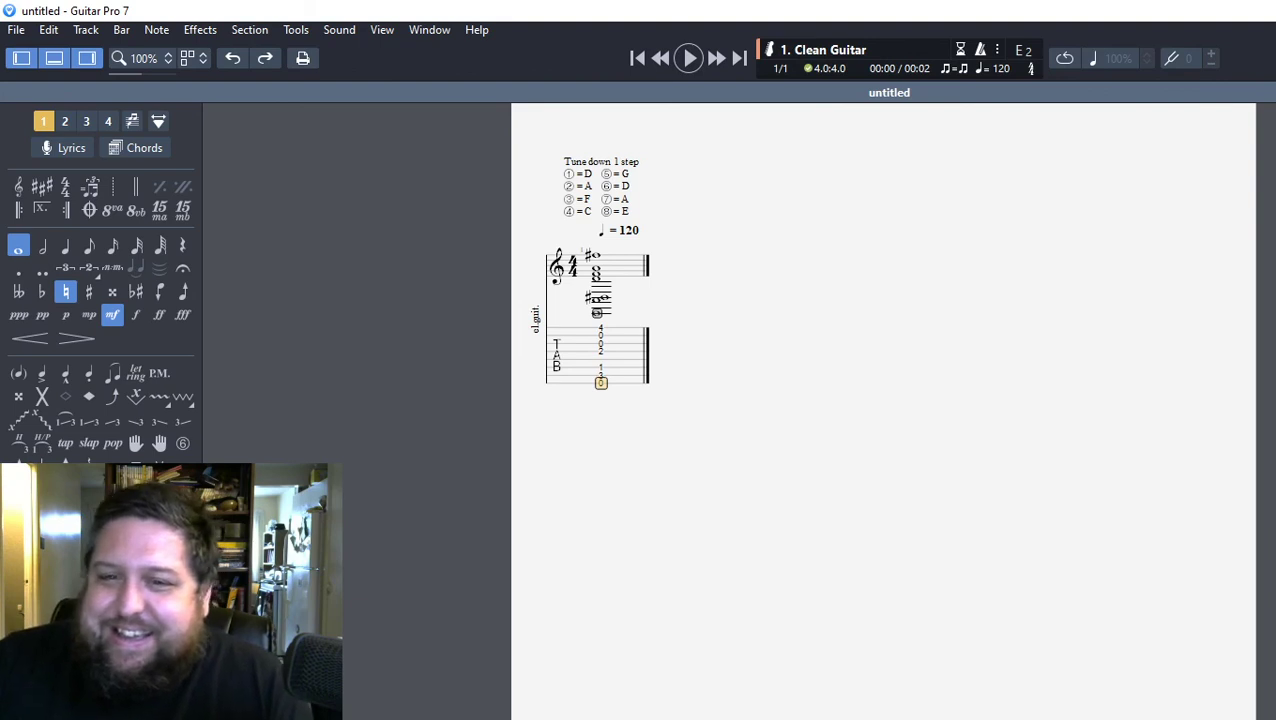
{"action": "key", "text": "Up"}
{"action": "key", "text": "Up"}
{"action": "key", "text": "Up"}
{"action": "key", "text": "Up"}
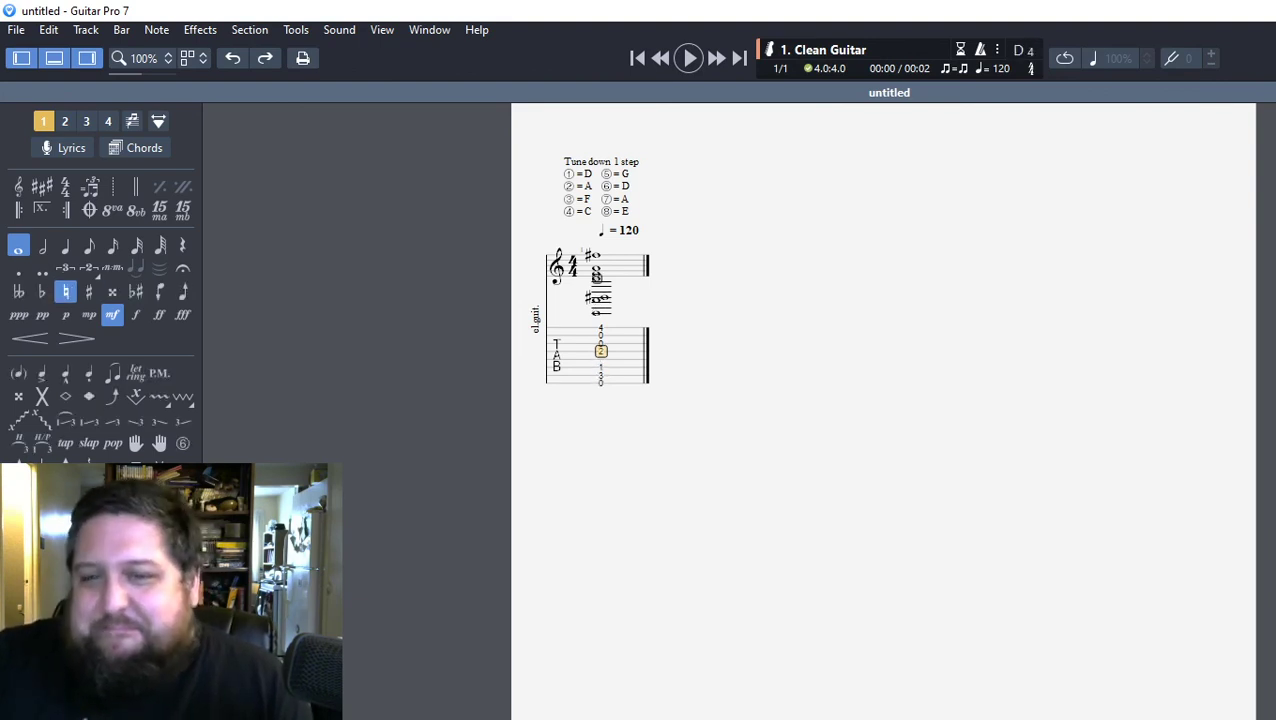
{"action": "key", "text": "Up"}
{"action": "key", "text": "Up"}
{"action": "key", "text": "Up"}
{"action": "key", "text": "Down"}
{"action": "key", "text": "Down"}
{"action": "key", "text": "Down"}
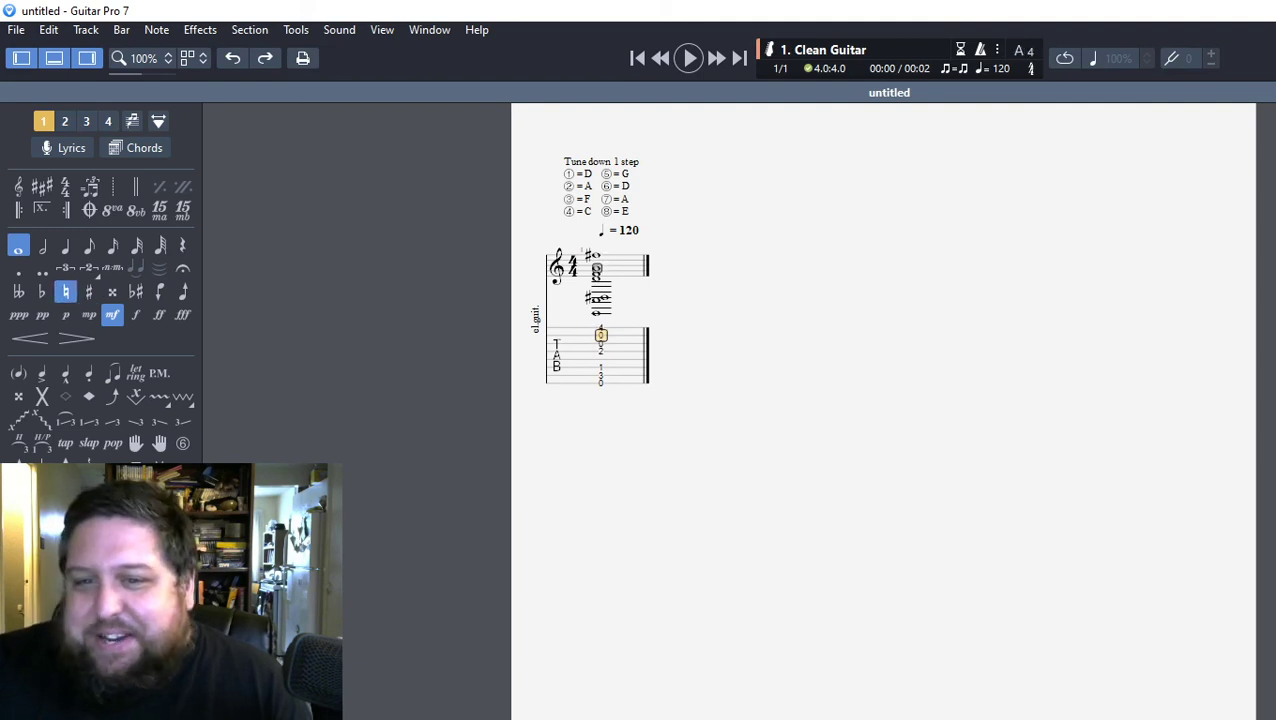
{"action": "key", "text": "Down"}
{"action": "key", "text": "Down"}
{"action": "key", "text": "Down"}
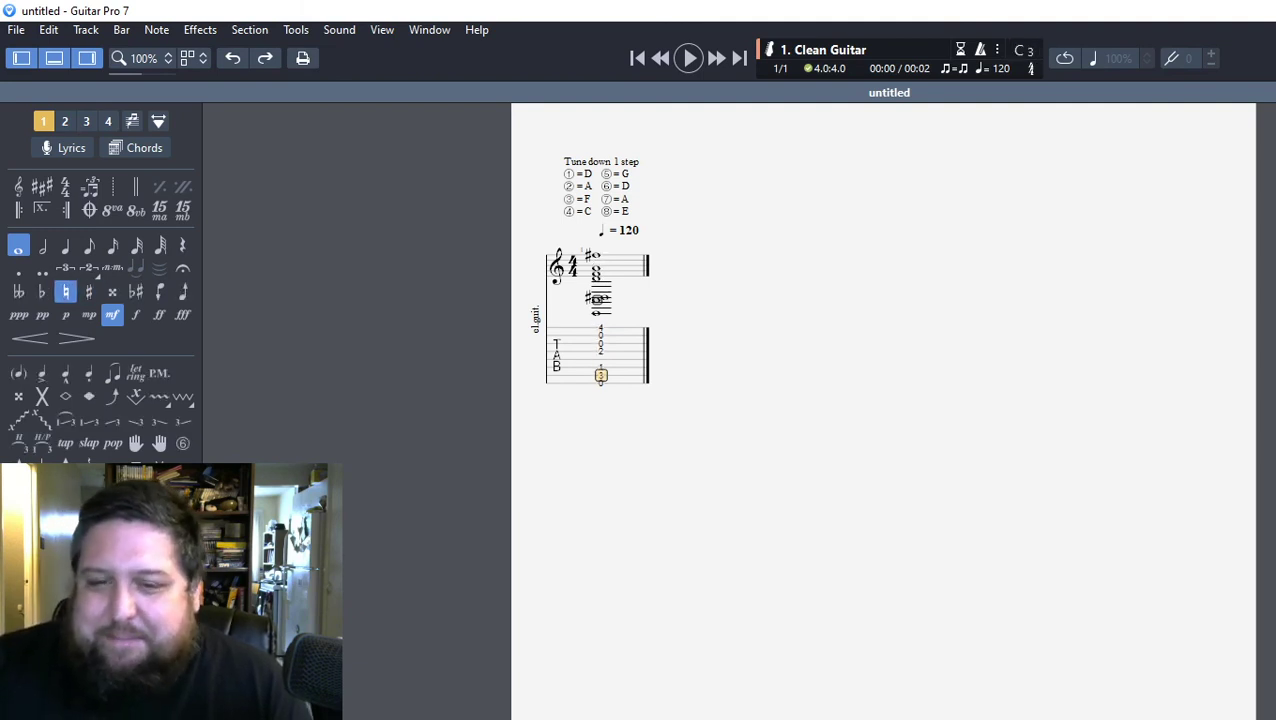
{"action": "key", "text": "Up"}
{"action": "key", "text": "Up"}
{"action": "key", "text": "Up"}
{"action": "key", "text": "Up"}
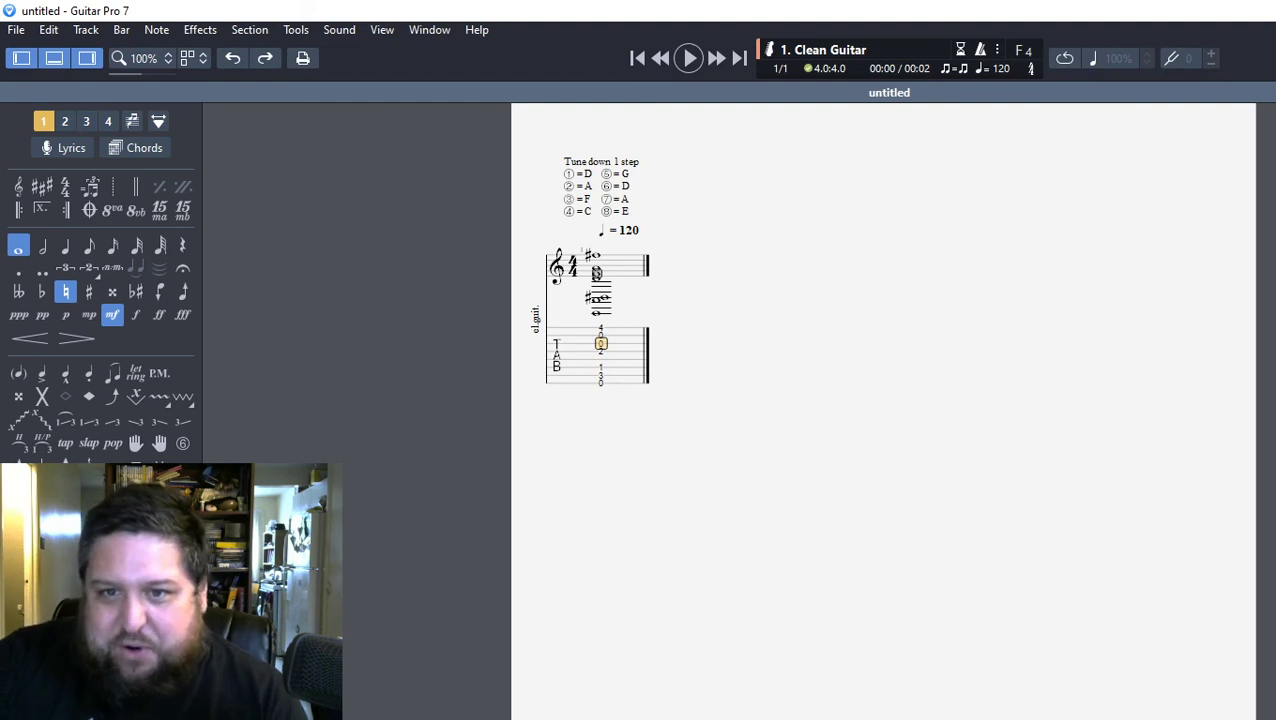
{"action": "key", "text": "Up"}
{"action": "key", "text": "Up"}
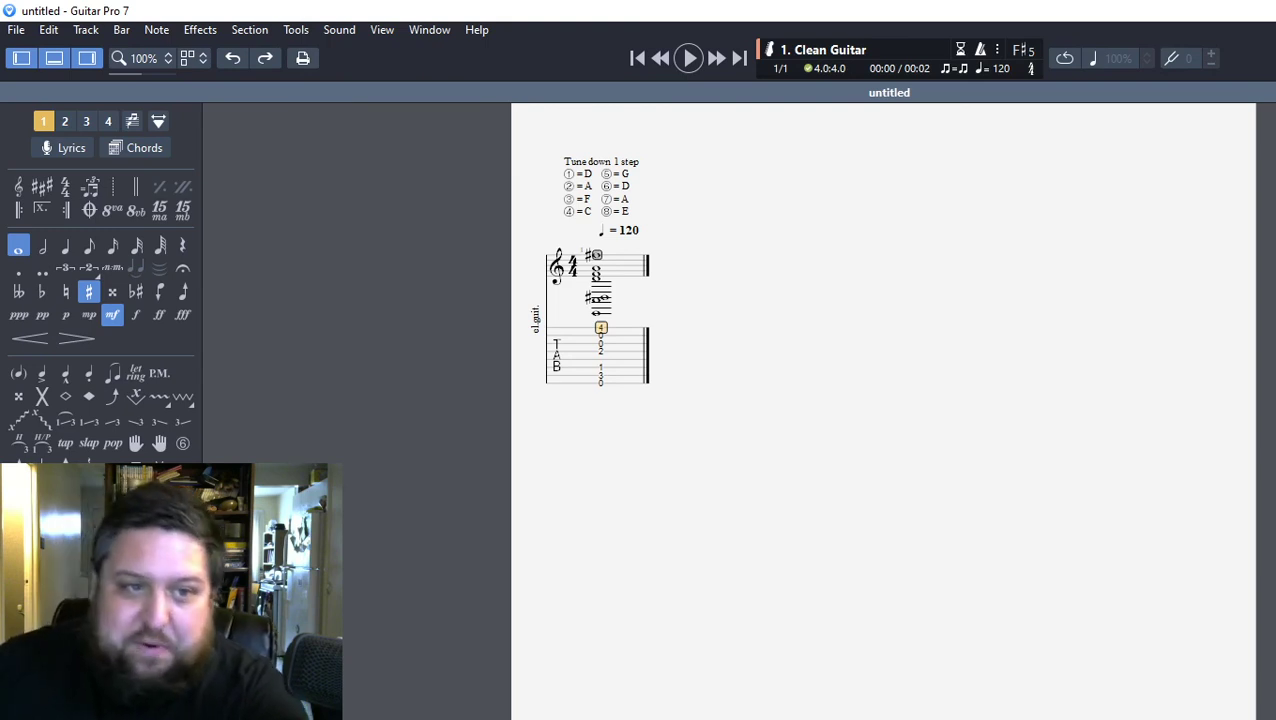
{"action": "key", "text": "8"}
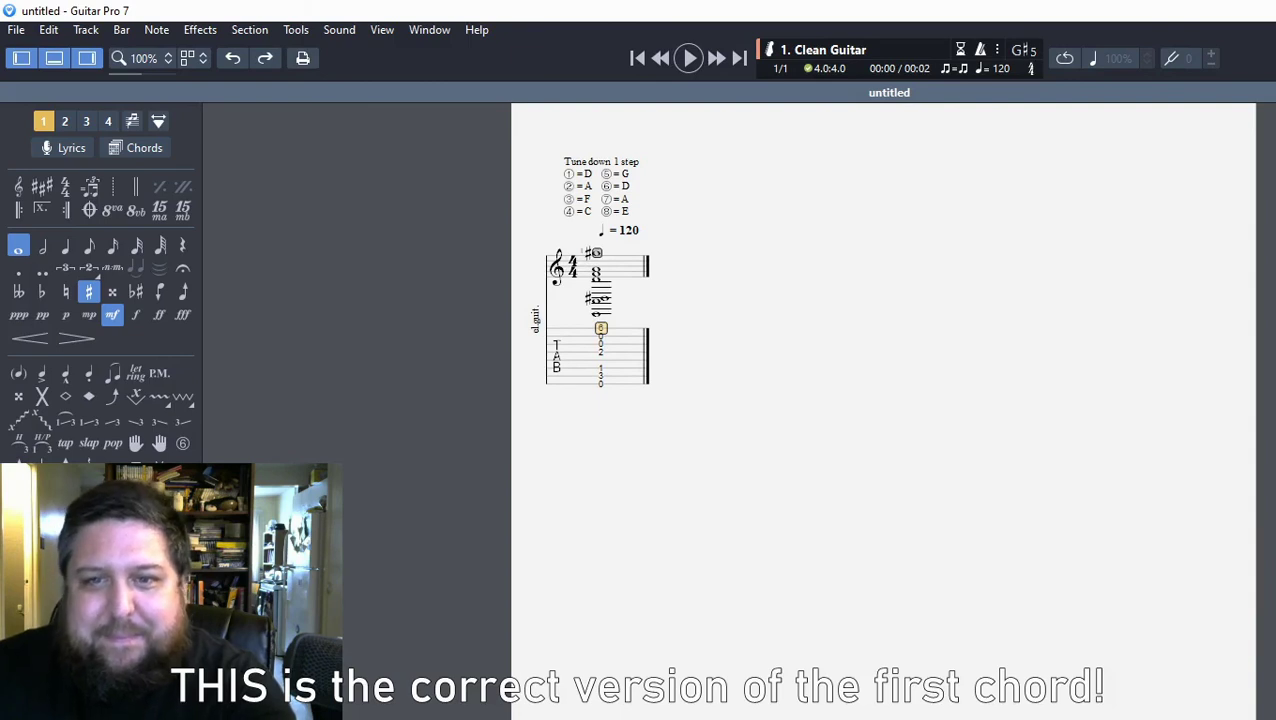
{"action": "key", "text": "4"}
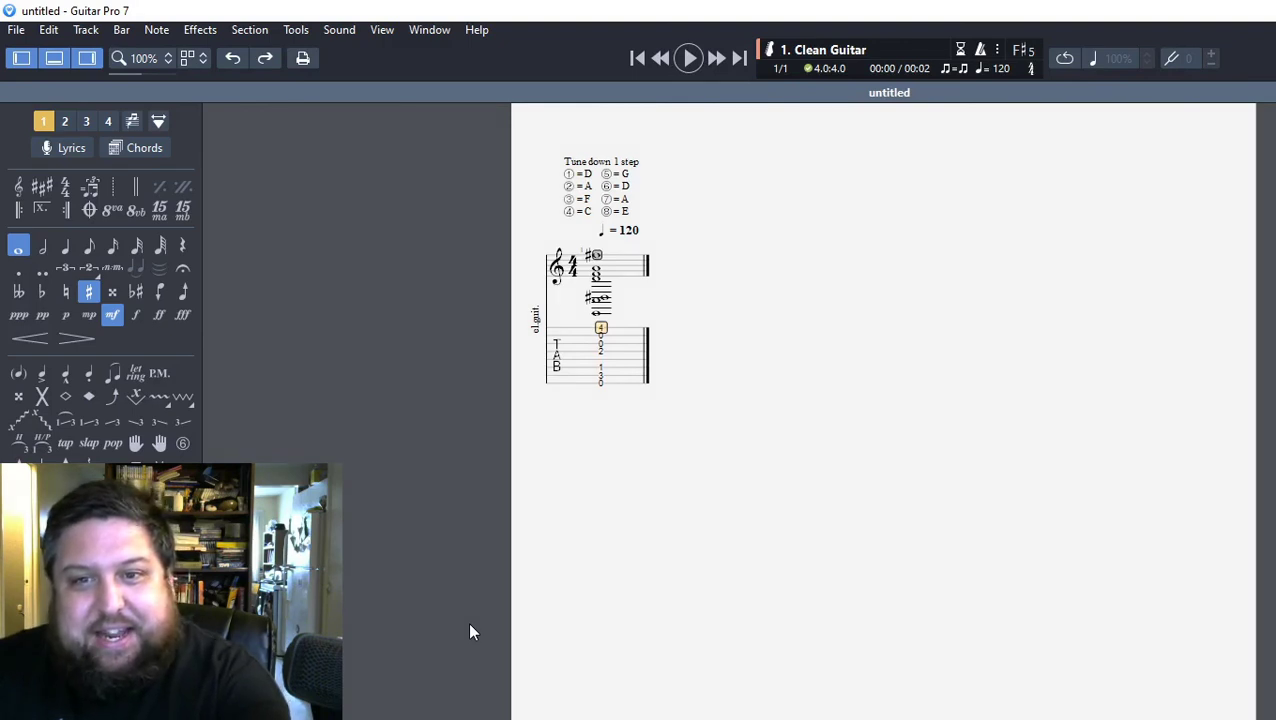
{"action": "key", "text": "6"}
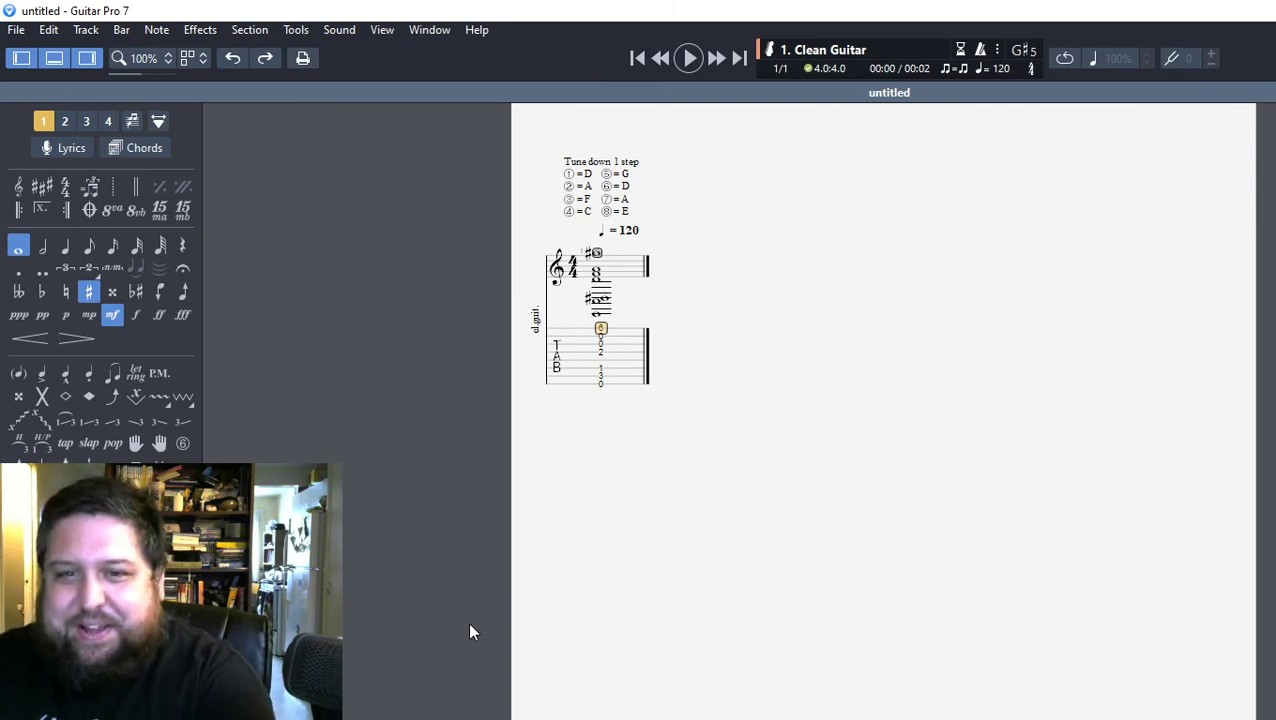
{"action": "key", "text": "4"}
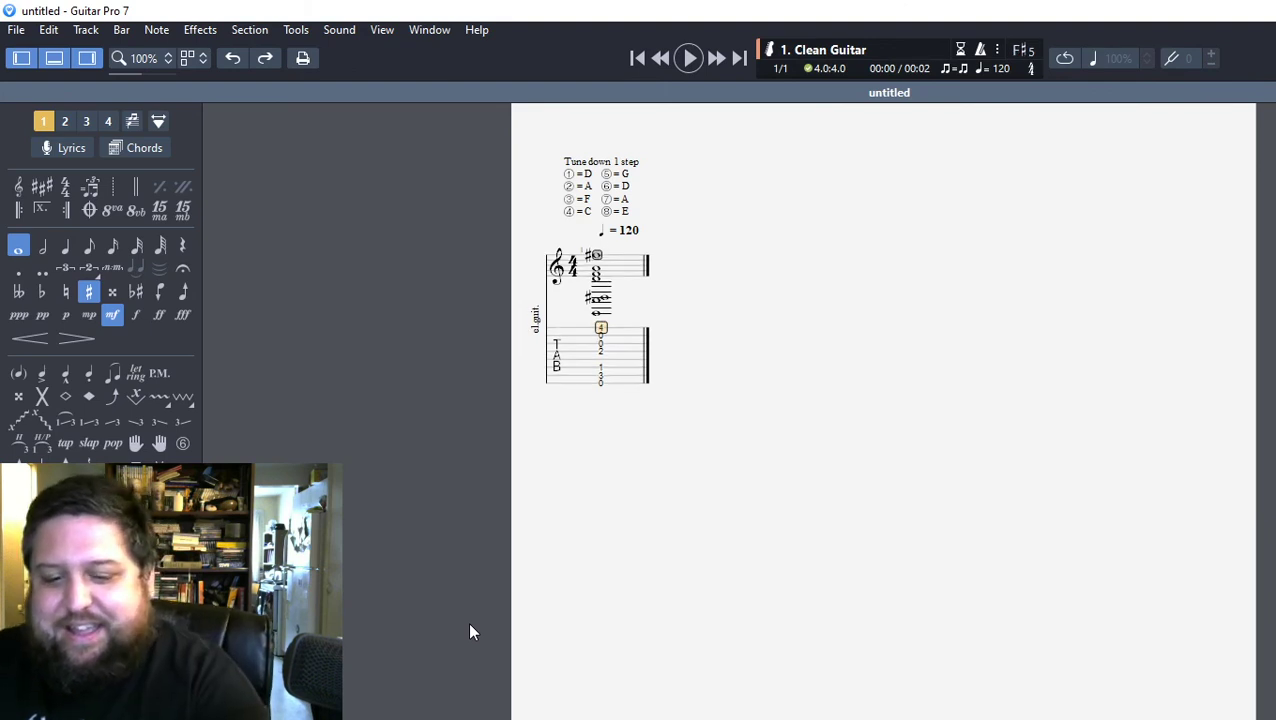
{"action": "key", "text": "6"}
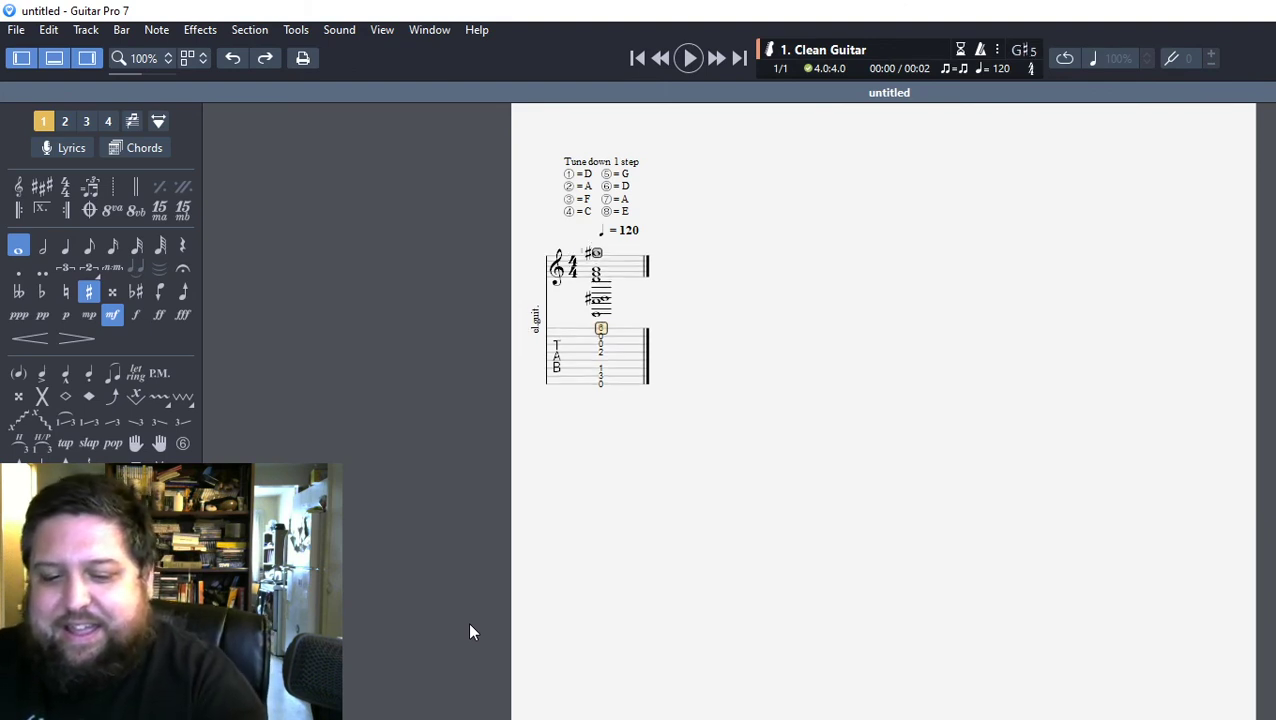
{"action": "key", "text": "4"}
{"action": "key", "text": "6"}
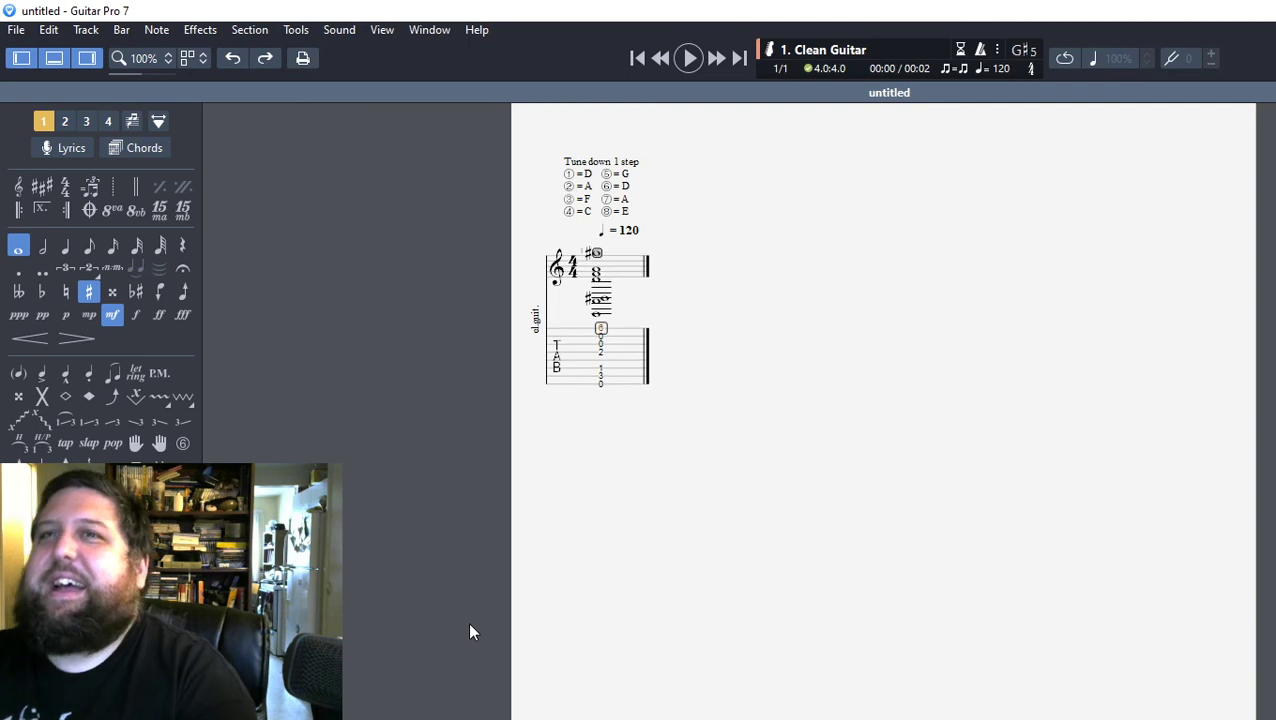
{"action": "key", "text": "4"}
{"action": "key", "text": "6"}
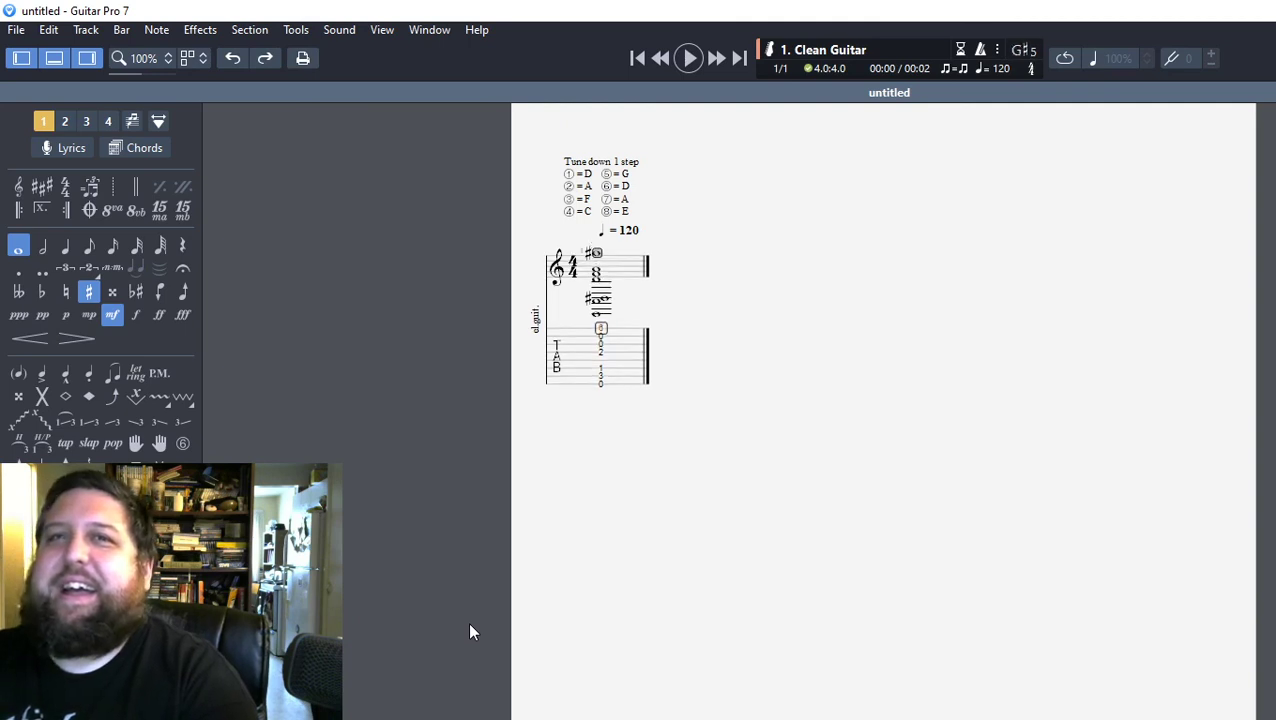
{"action": "key", "text": "2"}
{"action": "key", "text": "4"}
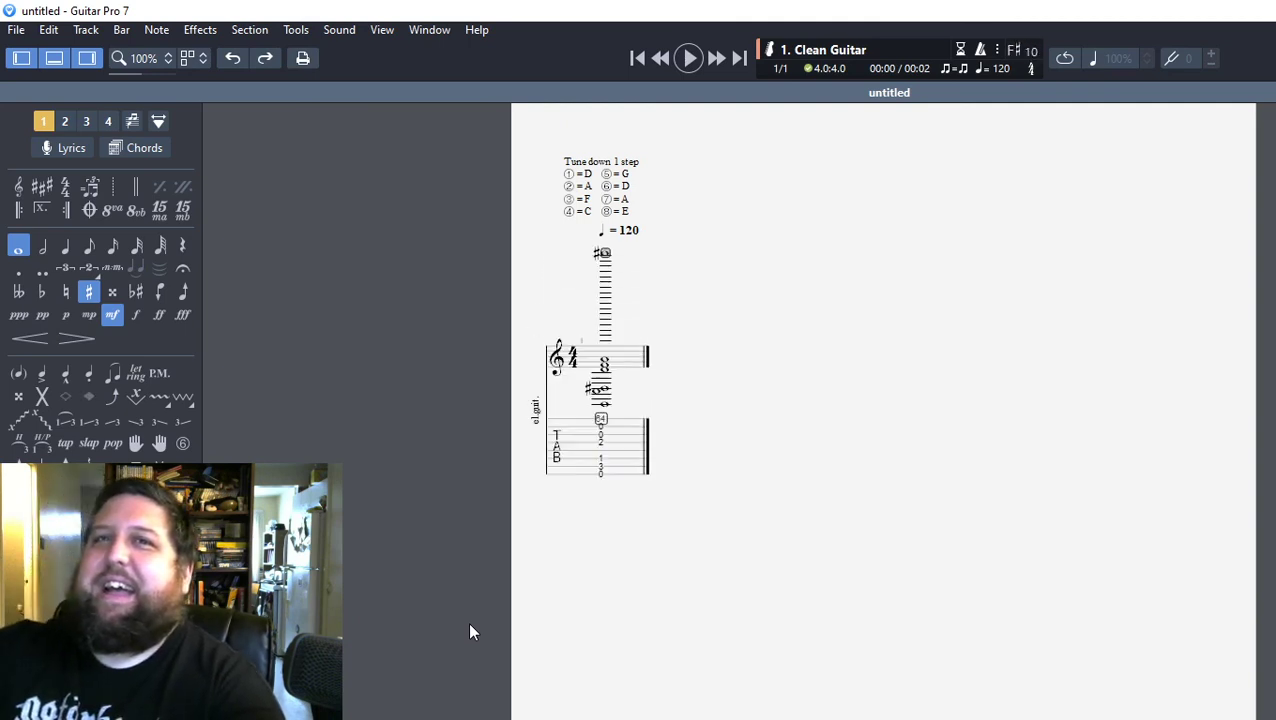
{"action": "key", "text": "6"}
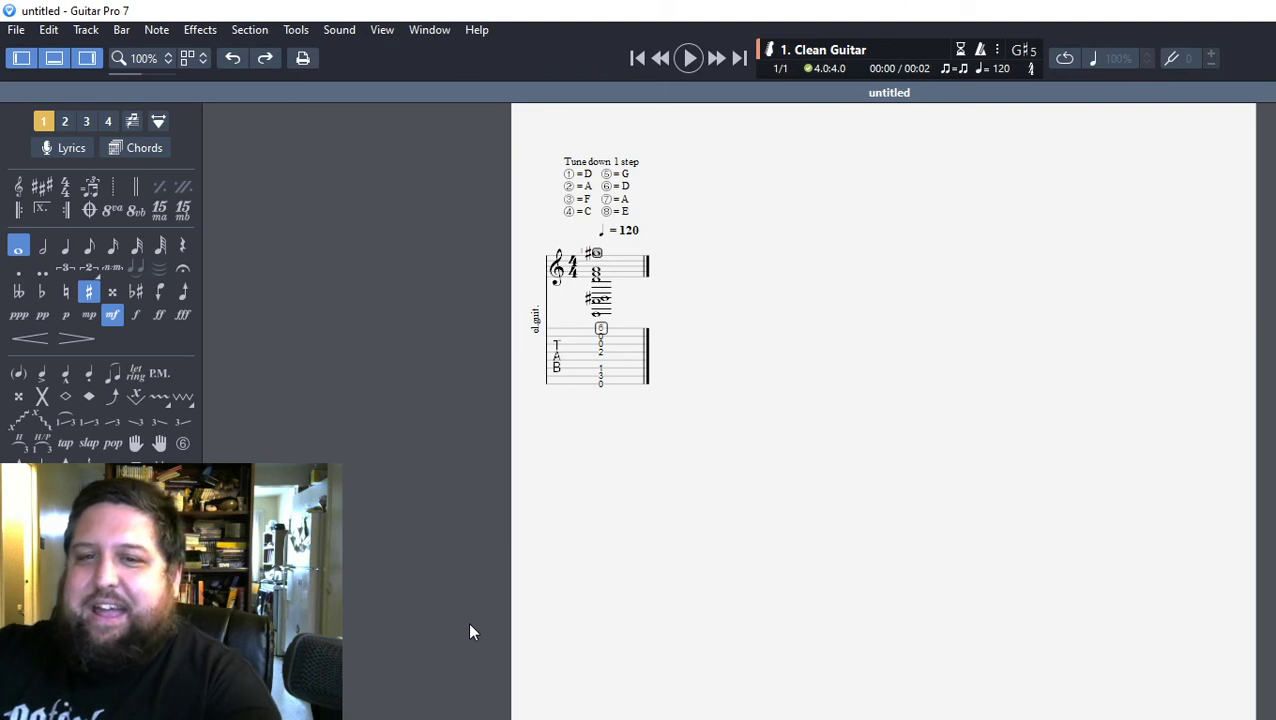
{"action": "key", "text": "2"}
{"action": "key", "text": "4"}
{"action": "key", "text": "4"}
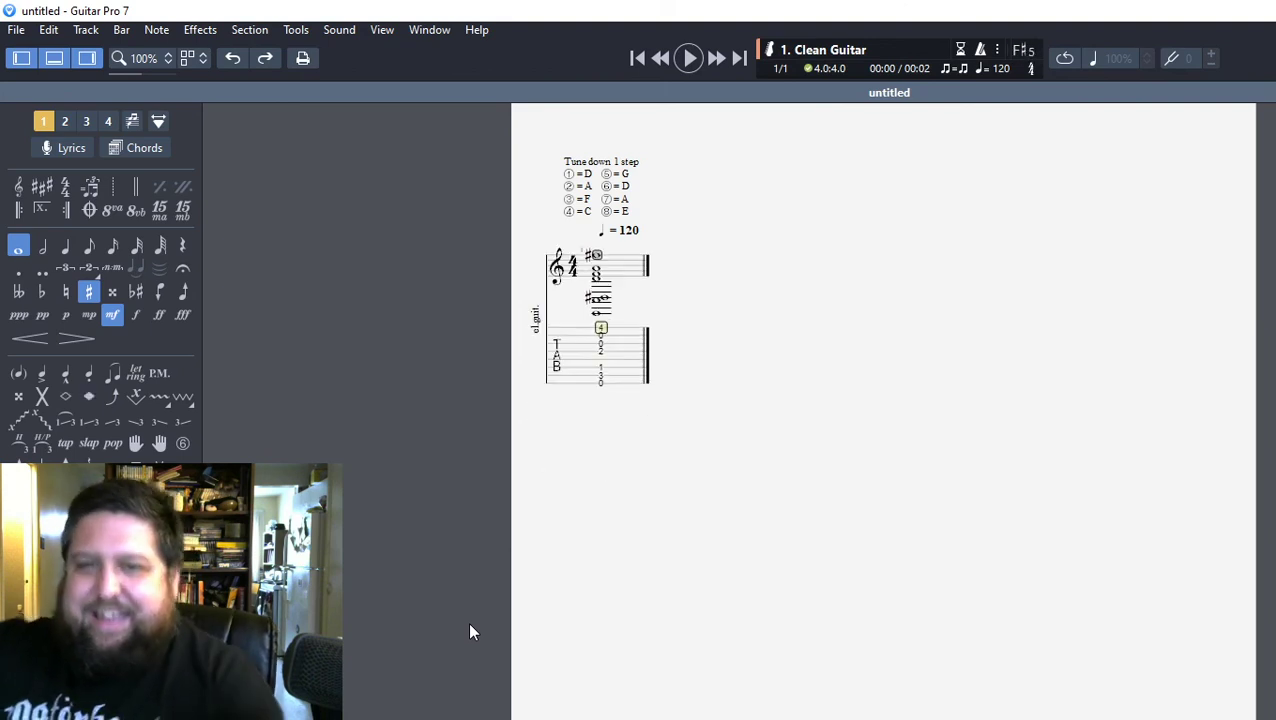